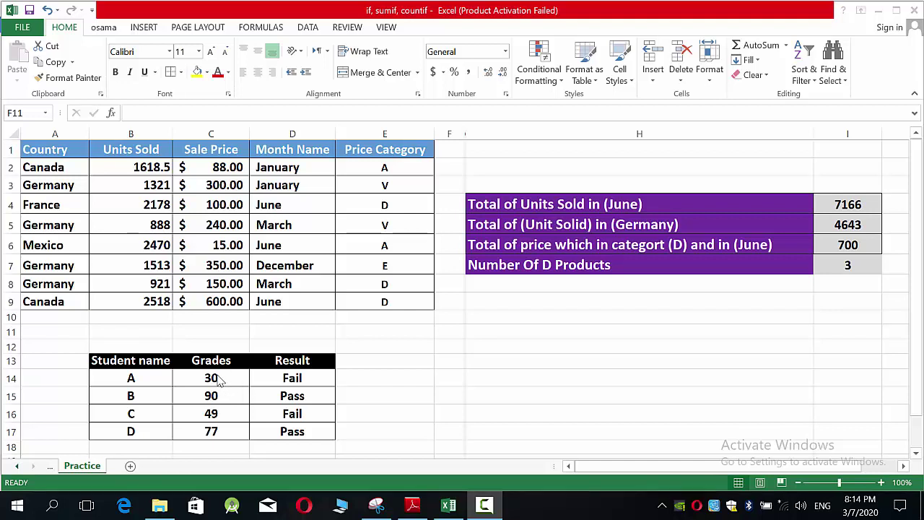
- Set up a Less Than highlight rule with the value 50 for the grades in C14:C17
click(216, 380)
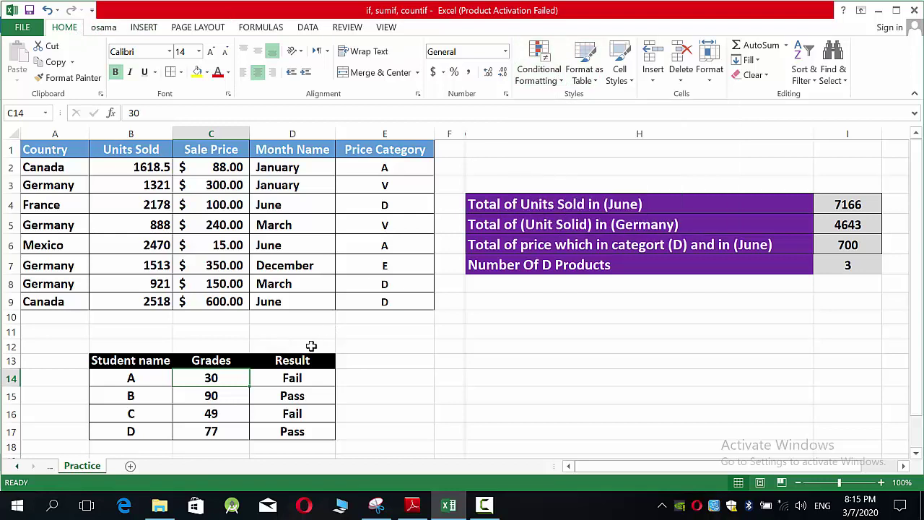
drag(233, 374, 224, 432)
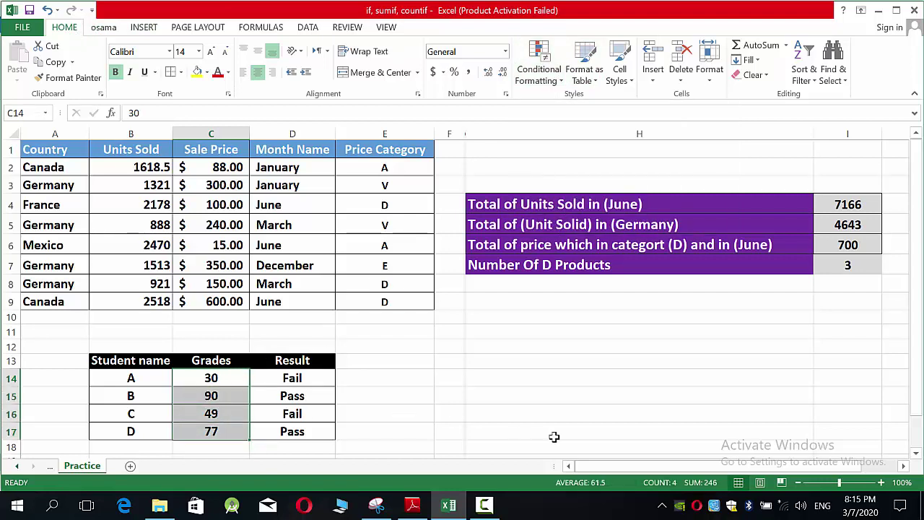
click(561, 84)
mouse_move(570, 104)
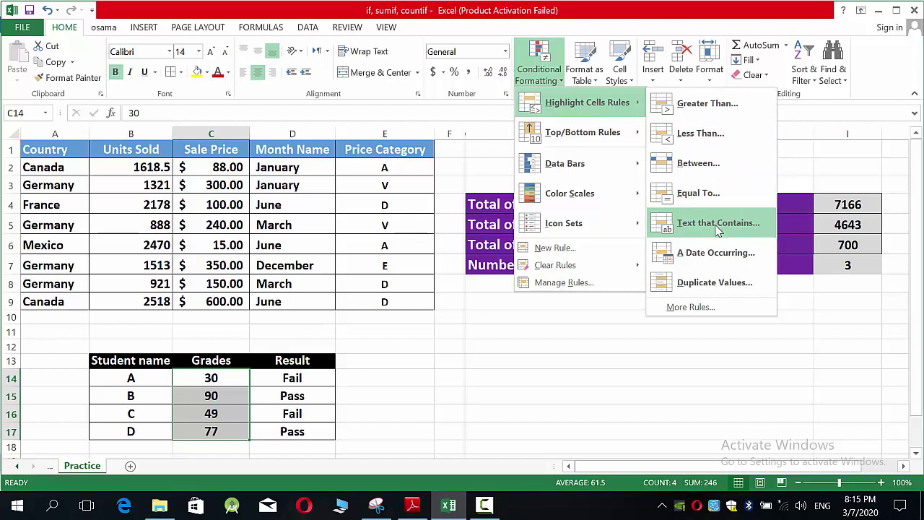
click(699, 133)
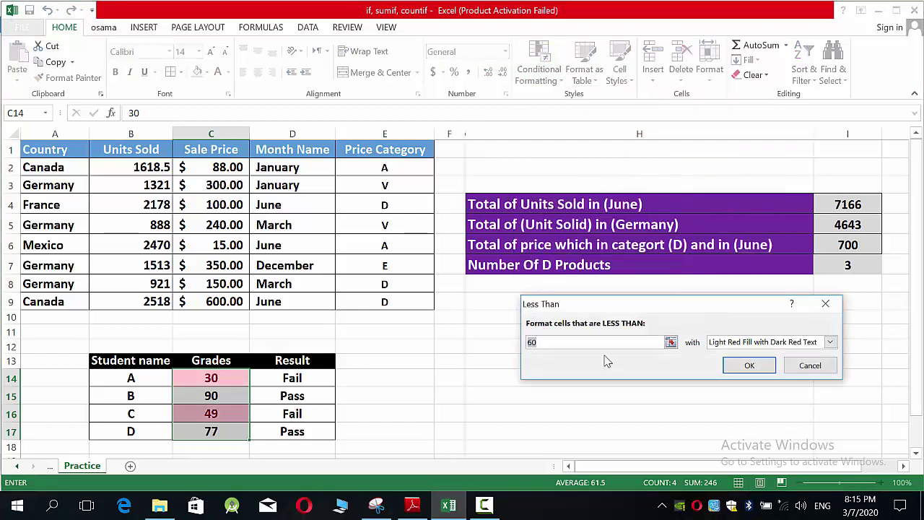
text(50)
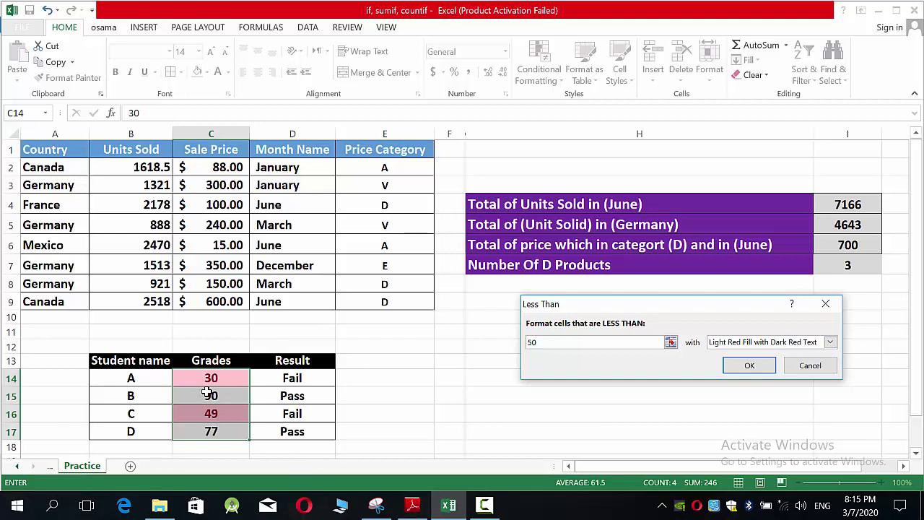
- Try the Yellow Fill with Dark Yellow Text, Red Text and Red Border formats for the Less Than rule
click(830, 343)
click(774, 364)
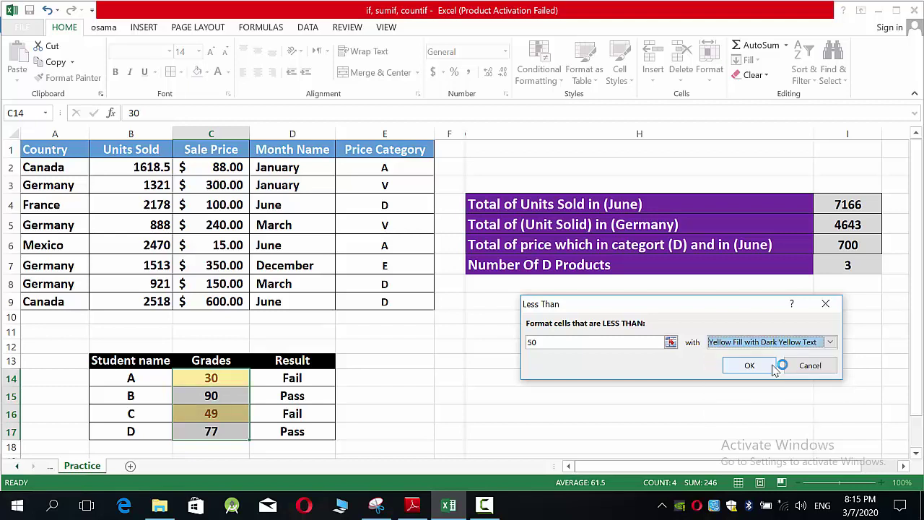
key(Down)
key(Down)
key(Down)
click(830, 342)
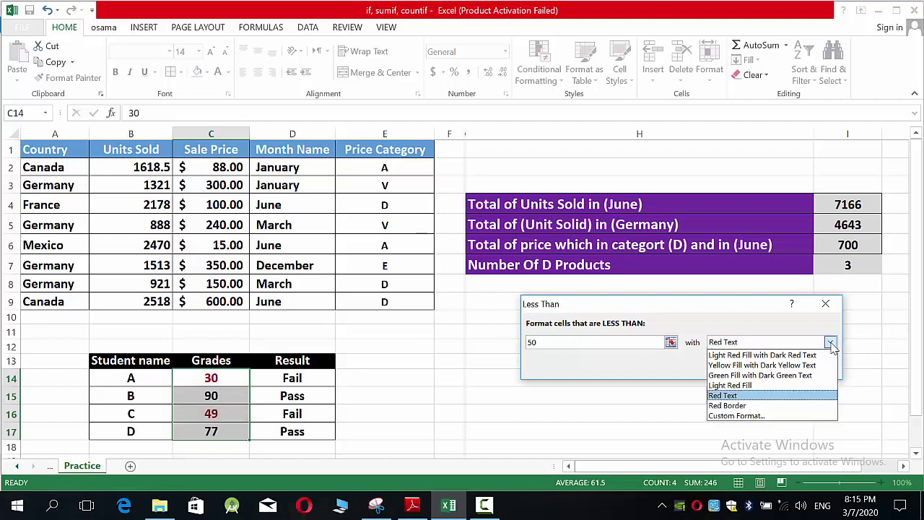
click(765, 405)
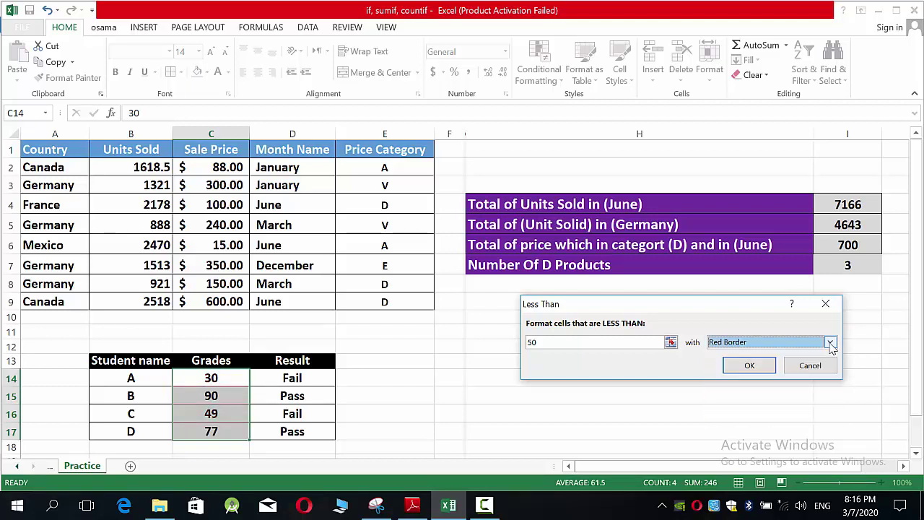
- Choose Light Red Fill as the format for grades below 50 and apply the rule
click(823, 342)
click(776, 385)
click(748, 365)
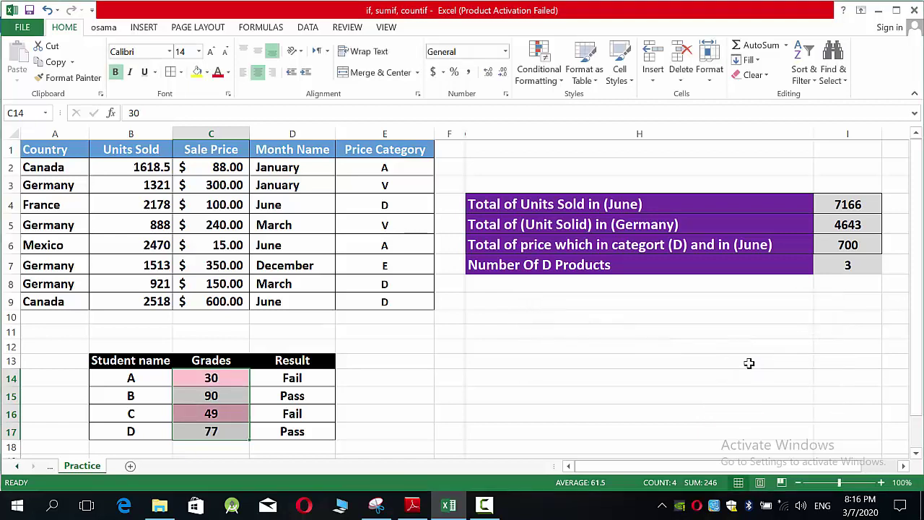
click(594, 375)
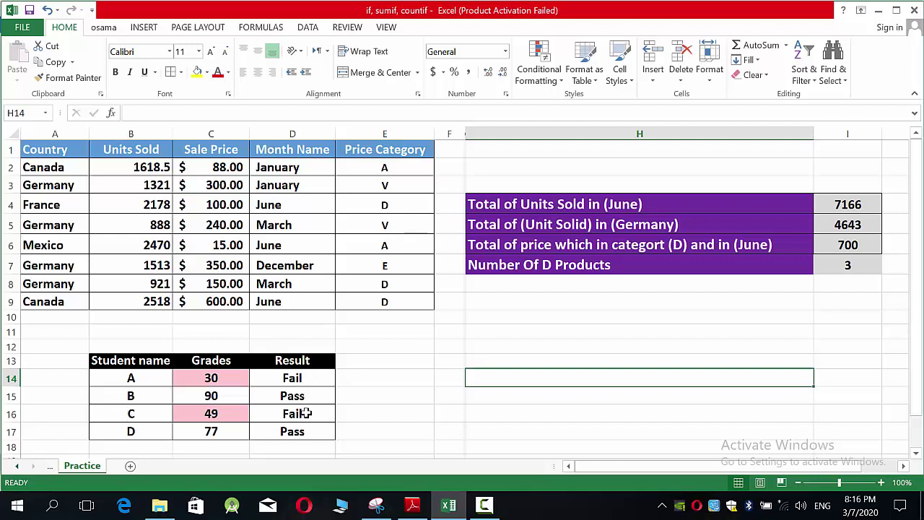
- Highlight the results in D14:D17 that contain the text "Pass" with Green Fill with Dark Green Text
drag(305, 378, 313, 429)
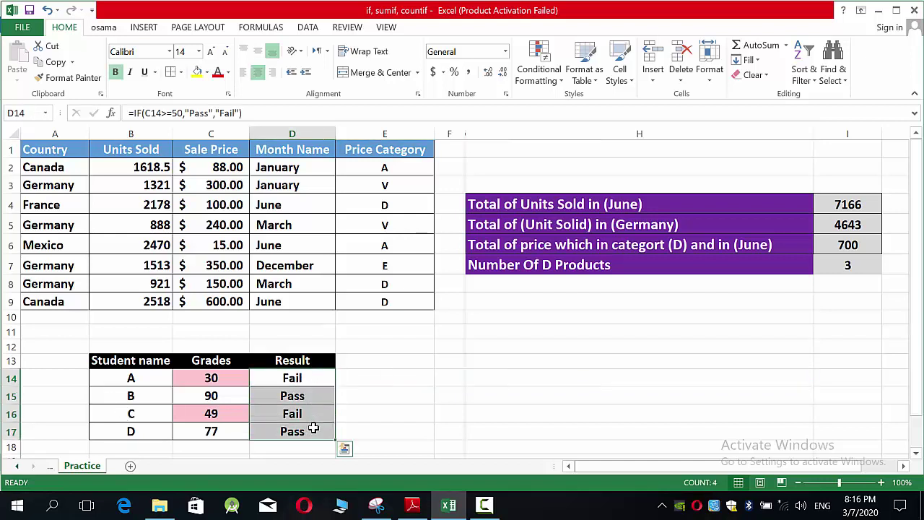
click(555, 83)
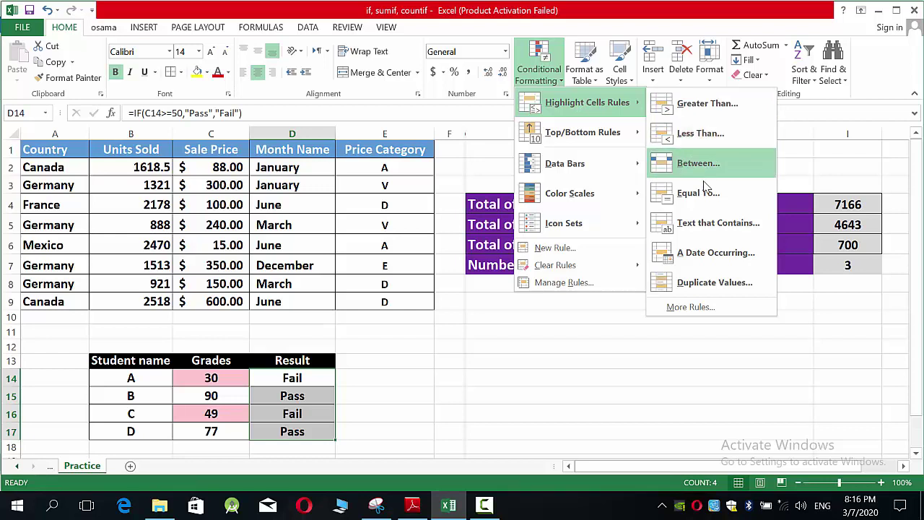
click(715, 226)
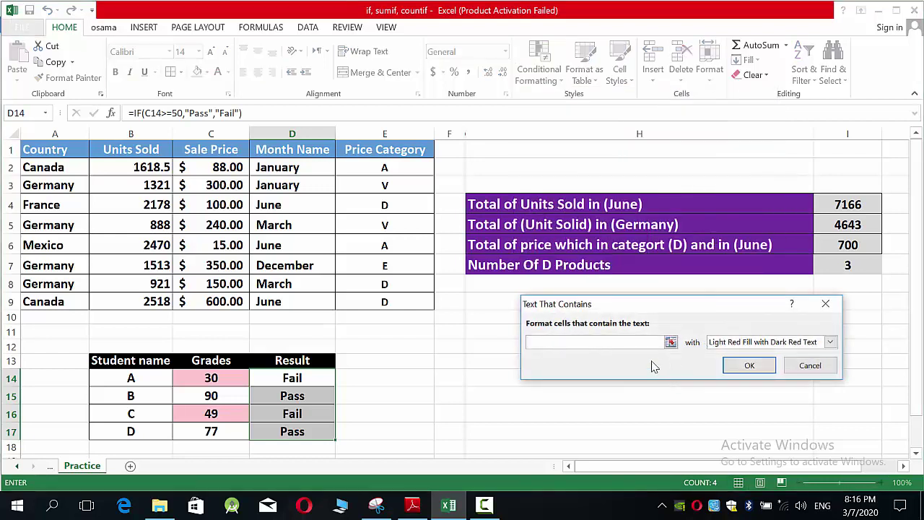
text(Pass)
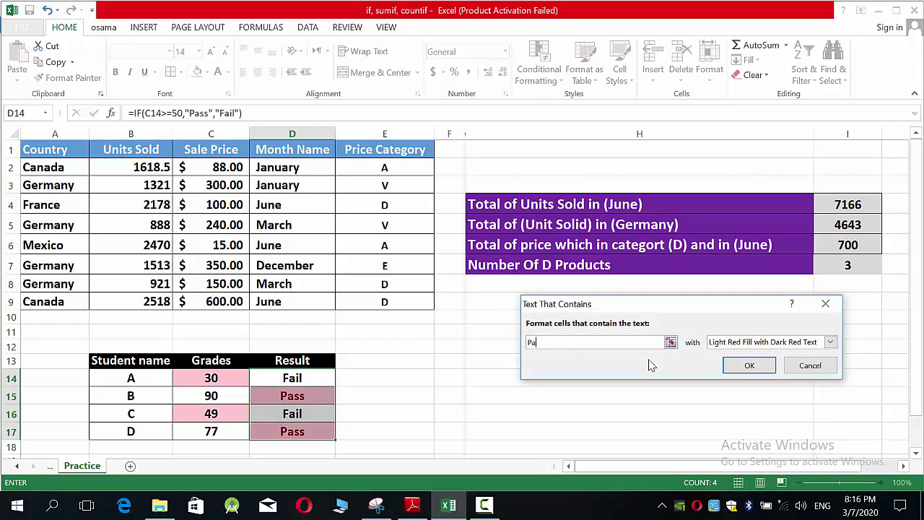
click(830, 342)
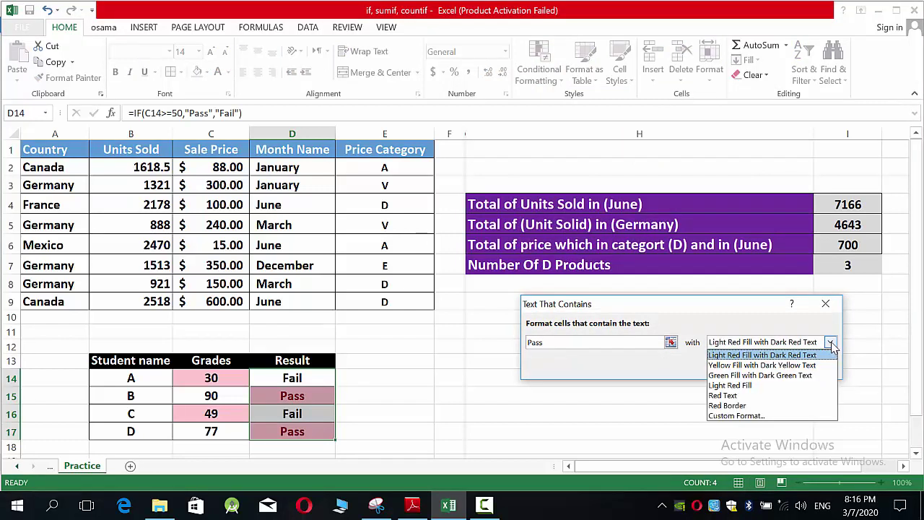
click(761, 375)
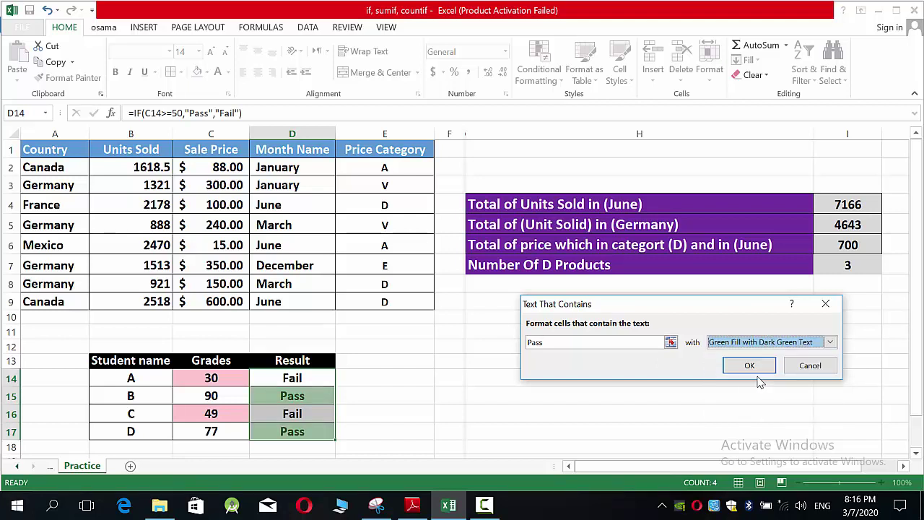
click(748, 367)
click(565, 394)
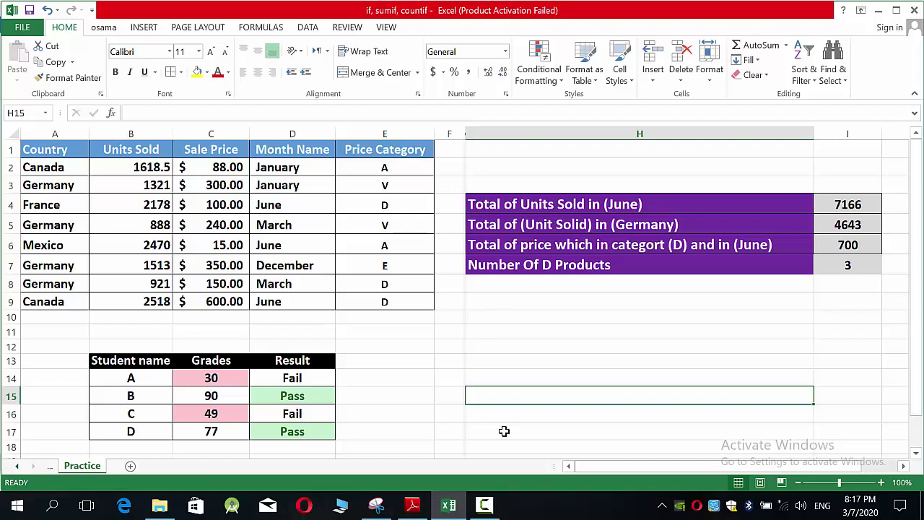
- Add light blue solid-fill data bars to the grades in C14:C17
click(398, 358)
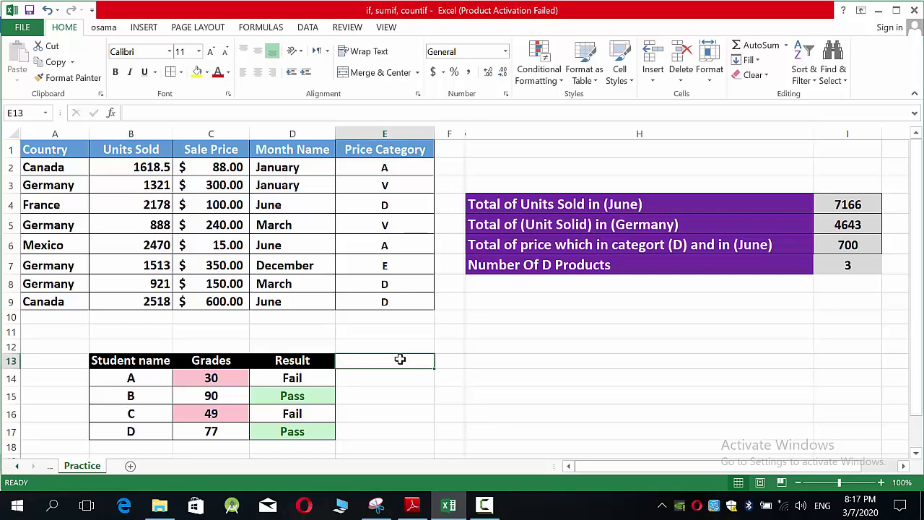
mouse_move(236, 378)
mouse_down()
mouse_move(239, 447)
mouse_move(227, 384)
mouse_up()
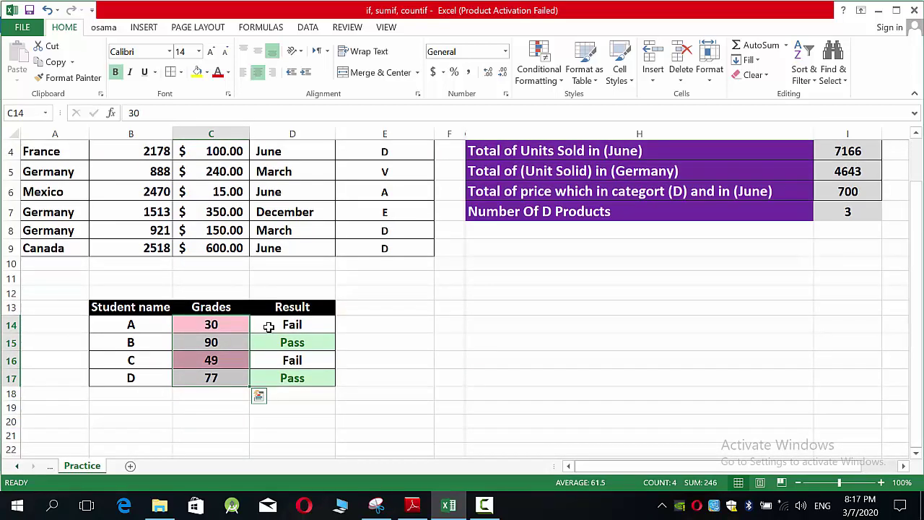
click(553, 82)
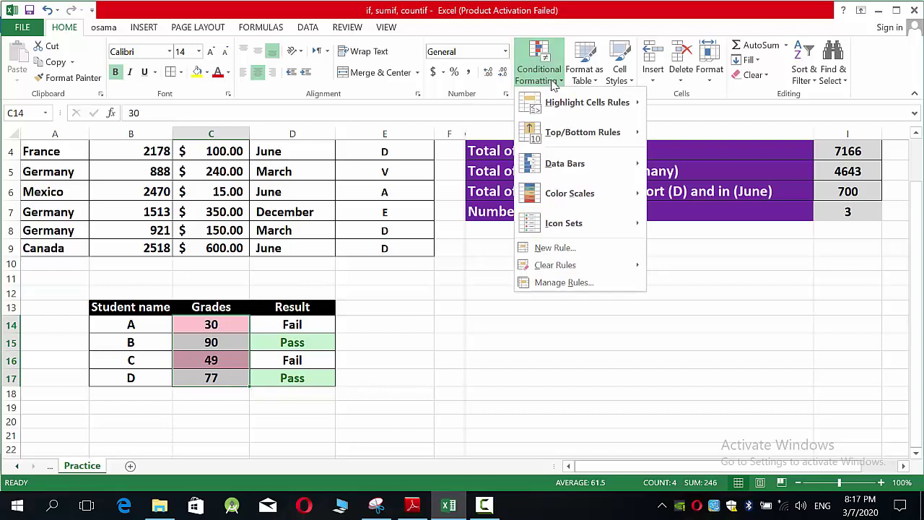
mouse_move(605, 165)
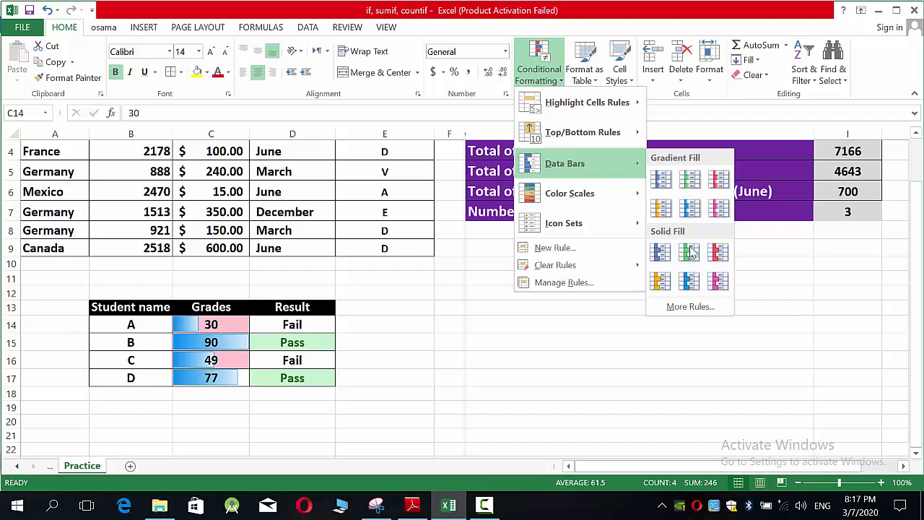
click(690, 280)
click(484, 405)
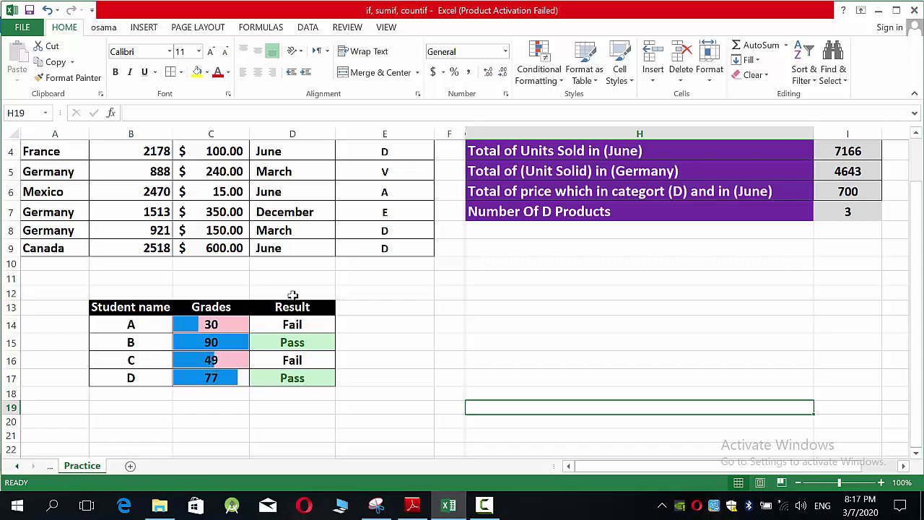
- Add the directional icon set of three coloured arrows (green, yellow, red) to the grades in C14:C17
click(264, 325)
drag(238, 323, 229, 377)
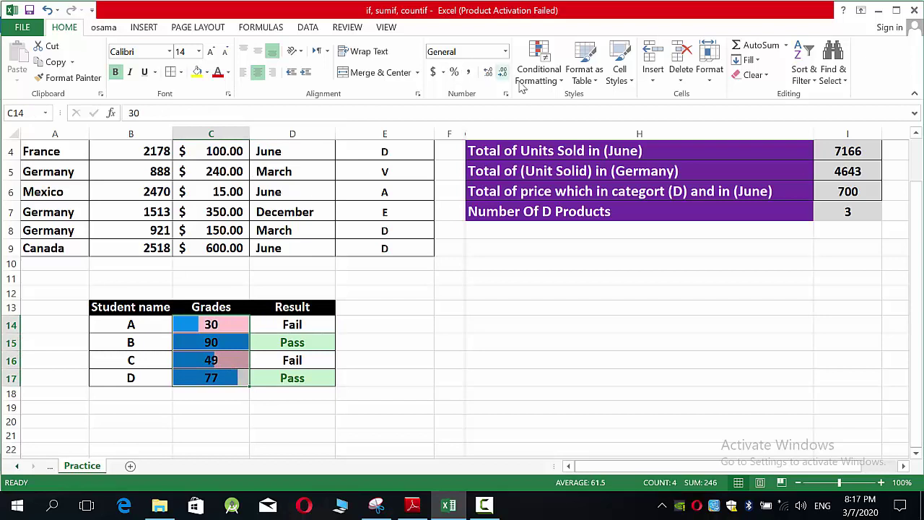
click(547, 89)
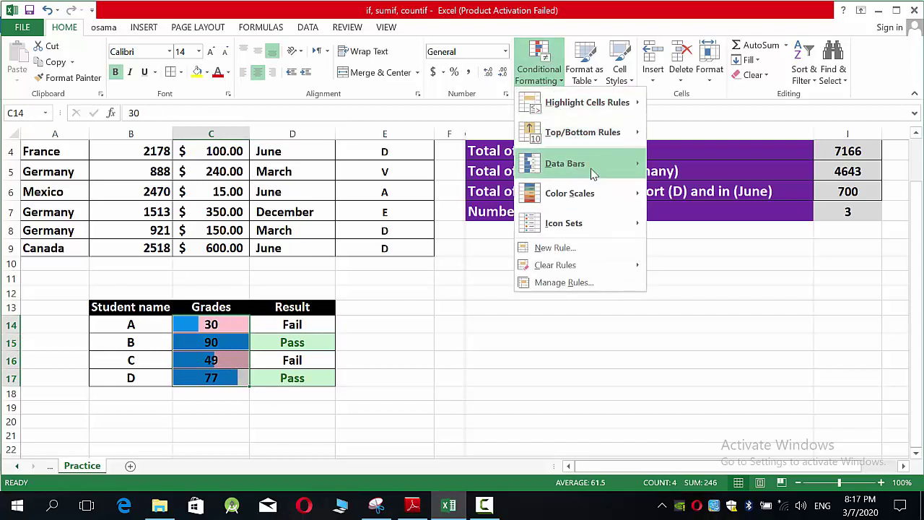
mouse_move(603, 191)
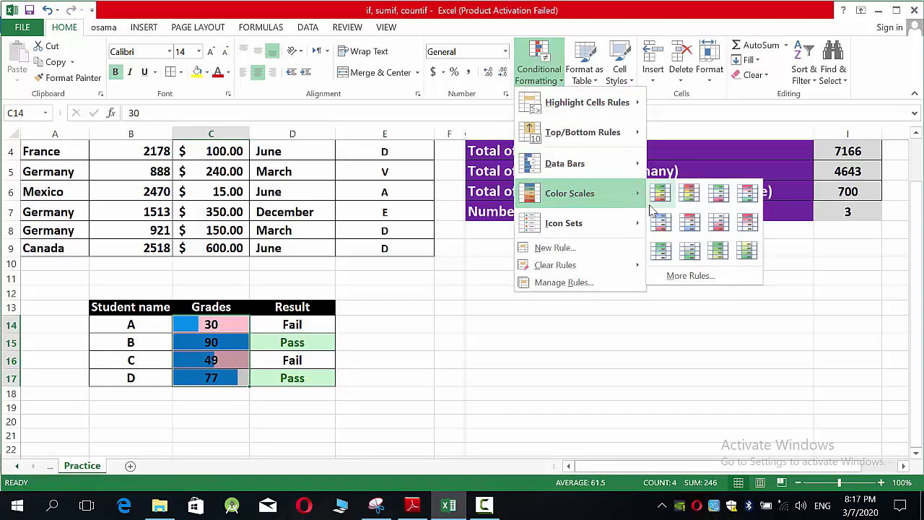
mouse_move(594, 223)
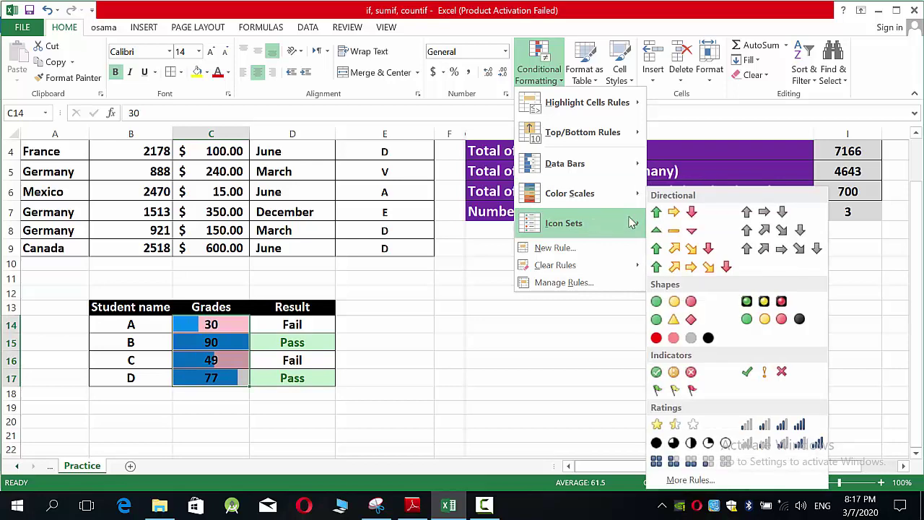
click(673, 212)
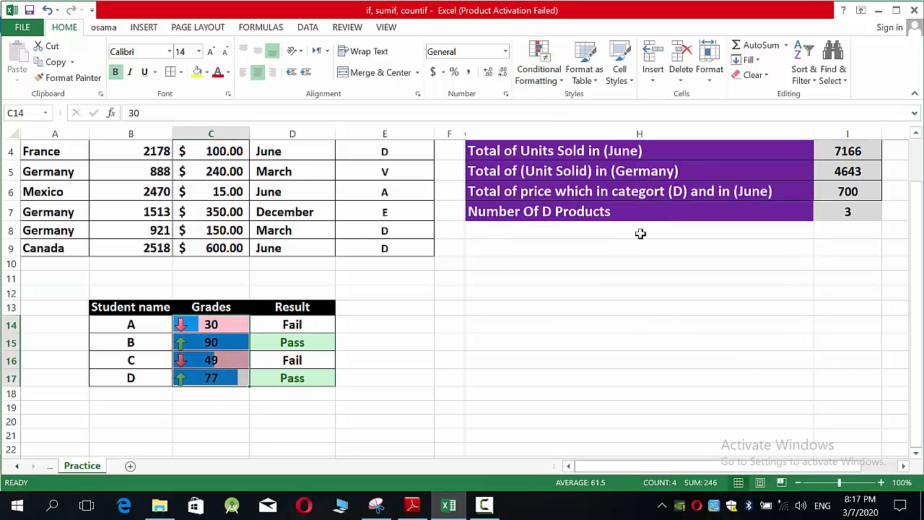
click(431, 452)
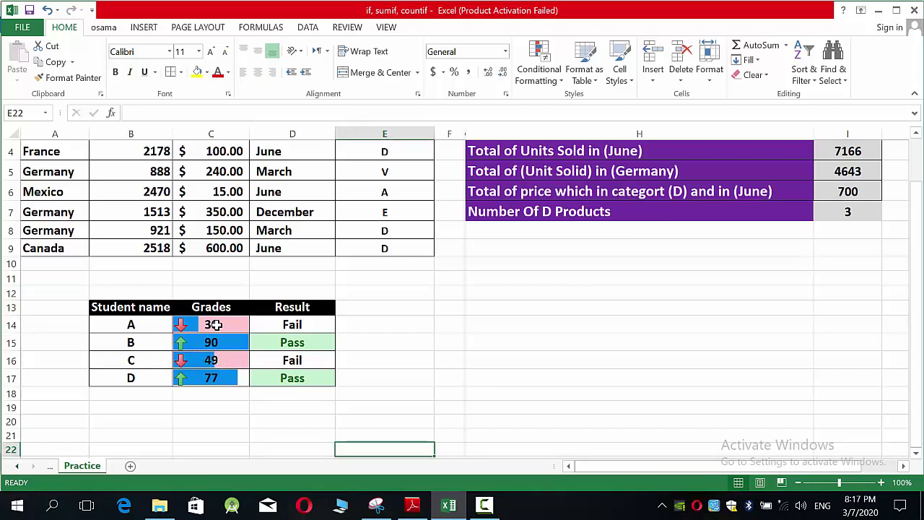
click(540, 75)
click(542, 78)
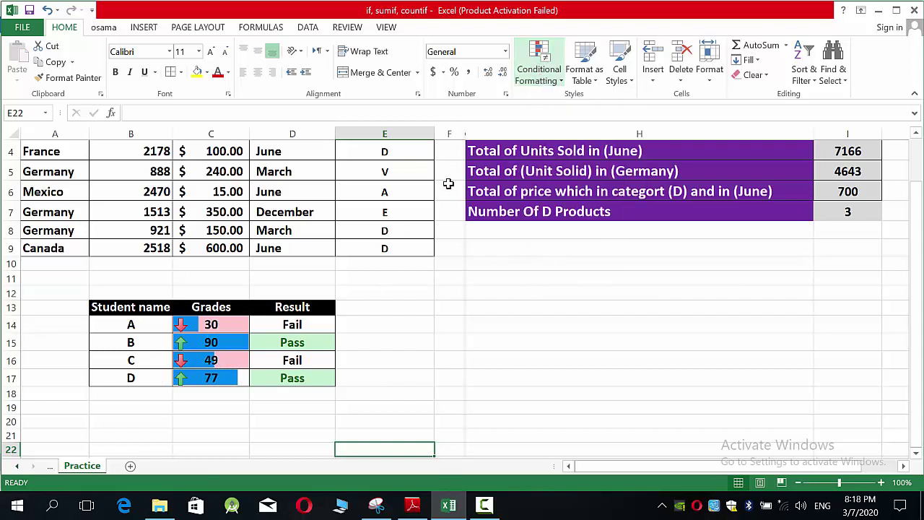
click(420, 397)
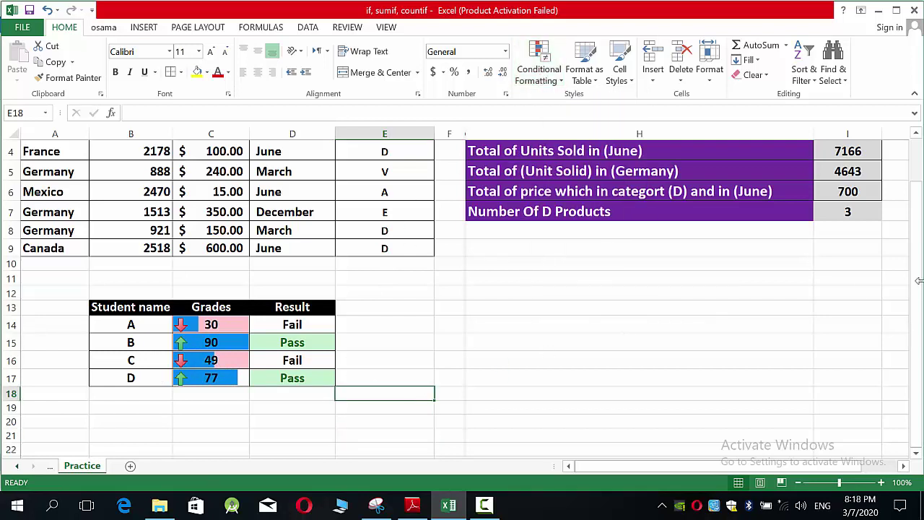
drag(919, 281, 917, 273)
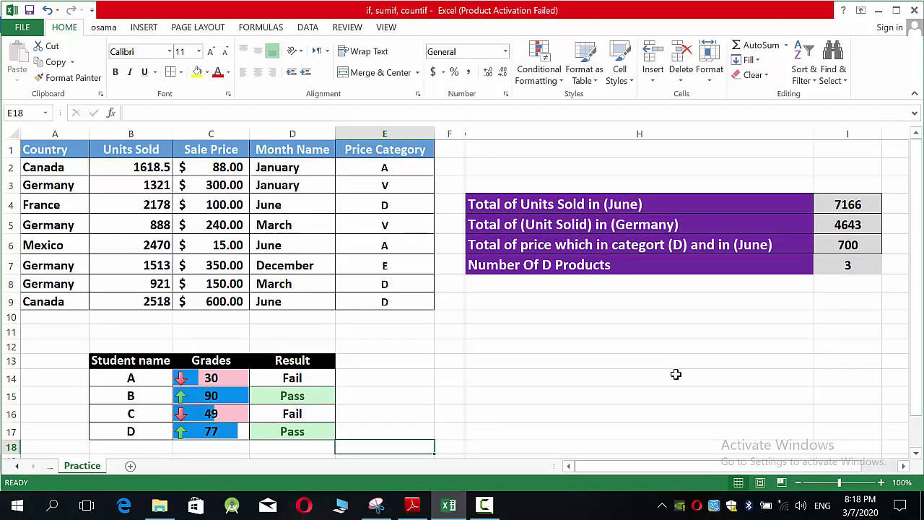
click(582, 397)
click(253, 413)
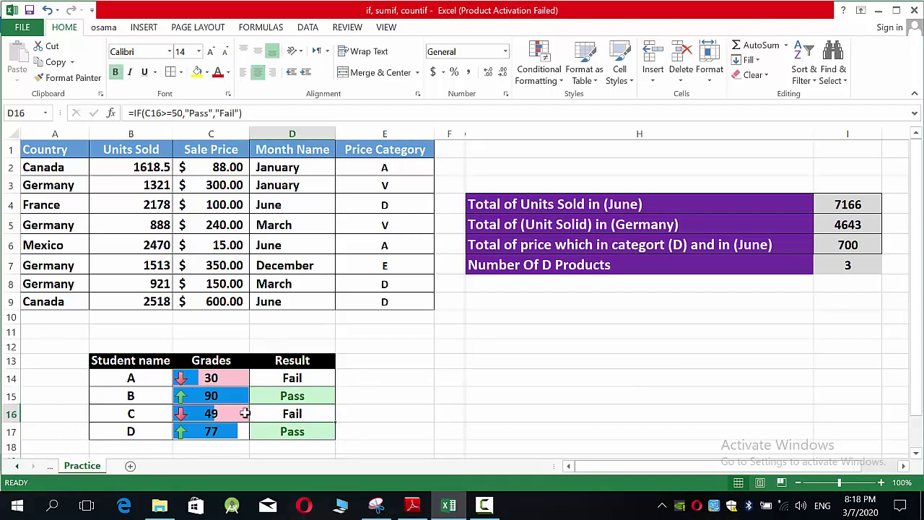
- Clear the contents of the student name and grade cells B14:C17
drag(121, 378, 248, 426)
key(Delete)
click(577, 413)
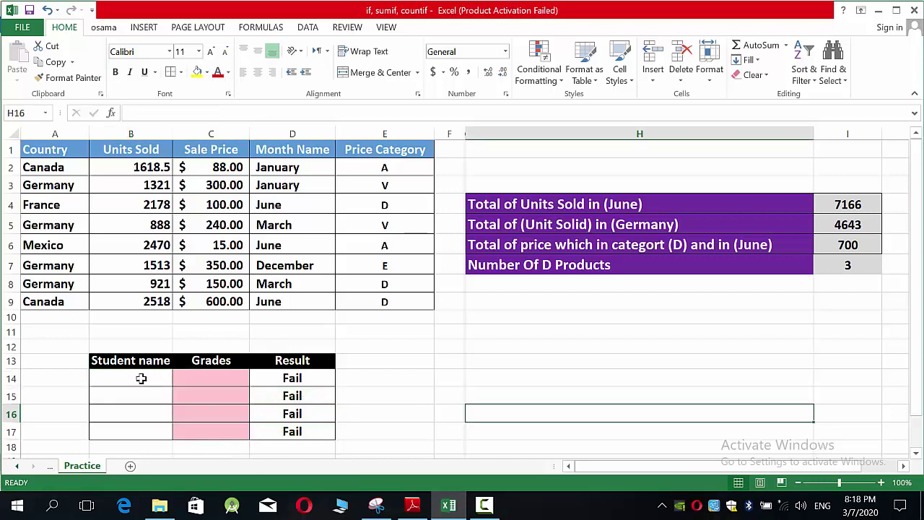
click(141, 378)
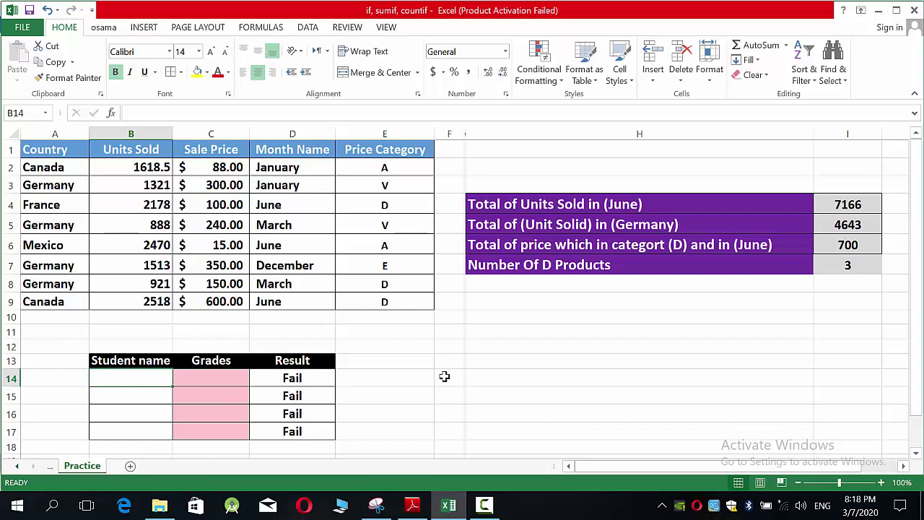
double_click(131, 380)
key(Return)
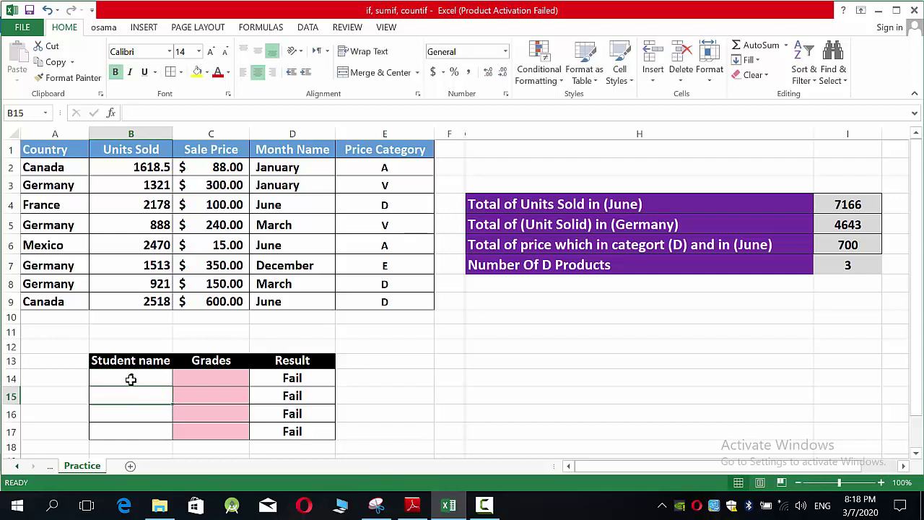
click(130, 380)
text(6)
key(ctrl+Return)
key(BackSpace)
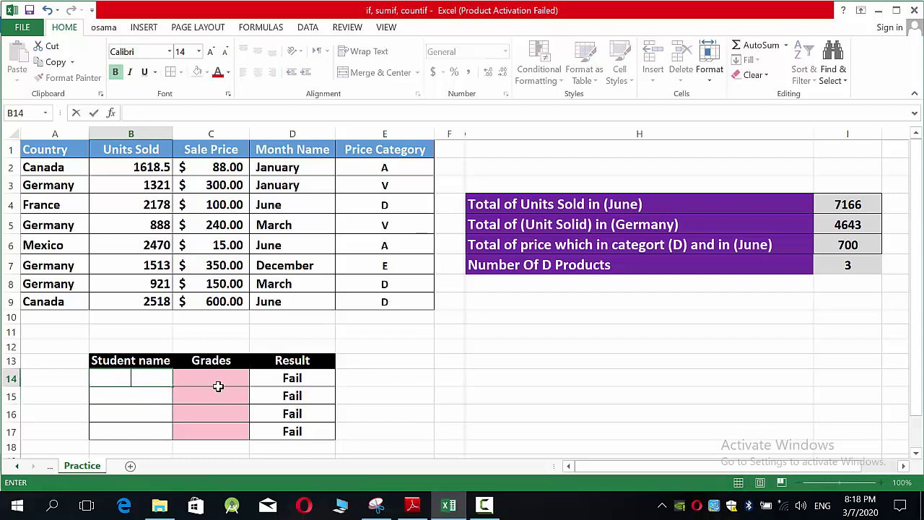
text(a)
key(BackSpace)
text(3)
key(BackSpace)
key(Tab)
key(Tab)
key(Tab)
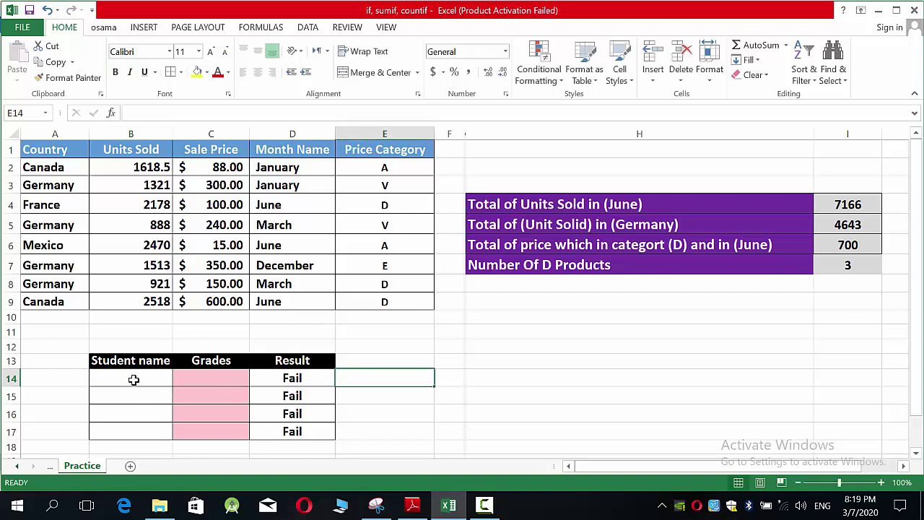
- Open the data validation settings for the student name cells B14:B17 and look through the input message and error alert options
drag(133, 379, 133, 428)
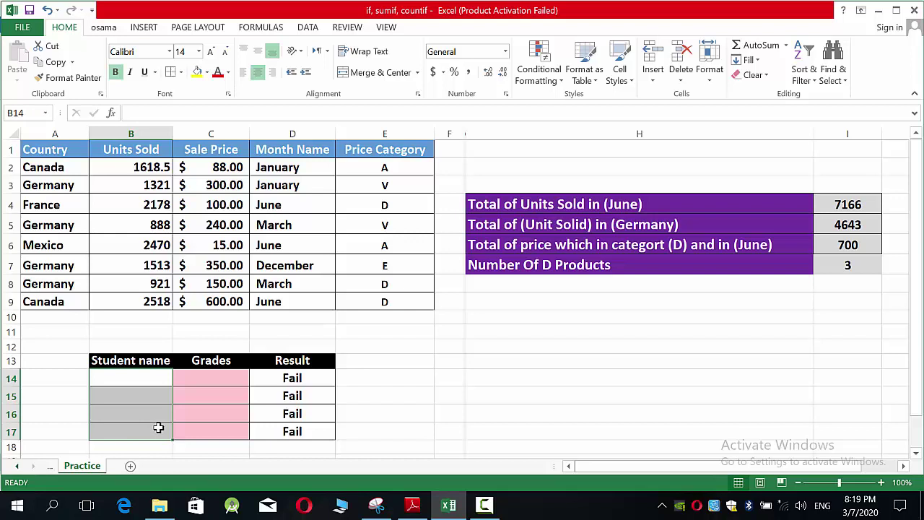
click(158, 428)
drag(154, 385, 150, 429)
click(303, 29)
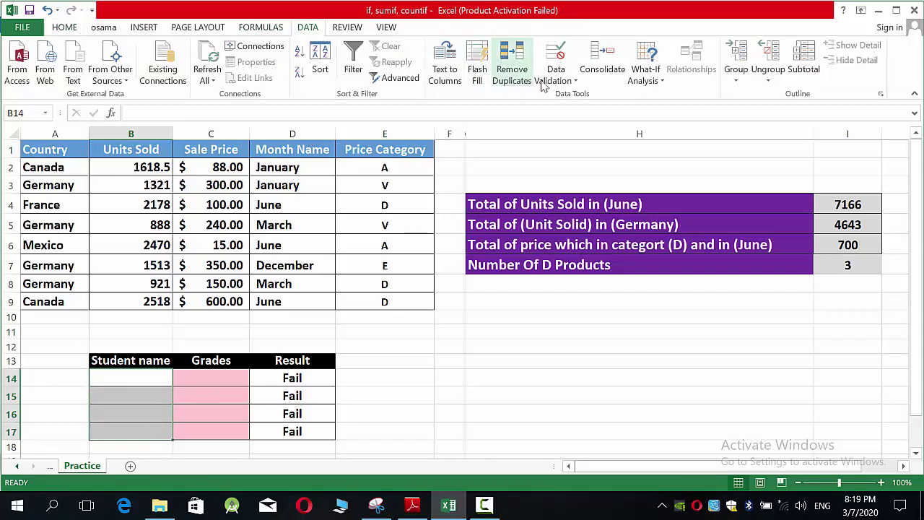
click(563, 84)
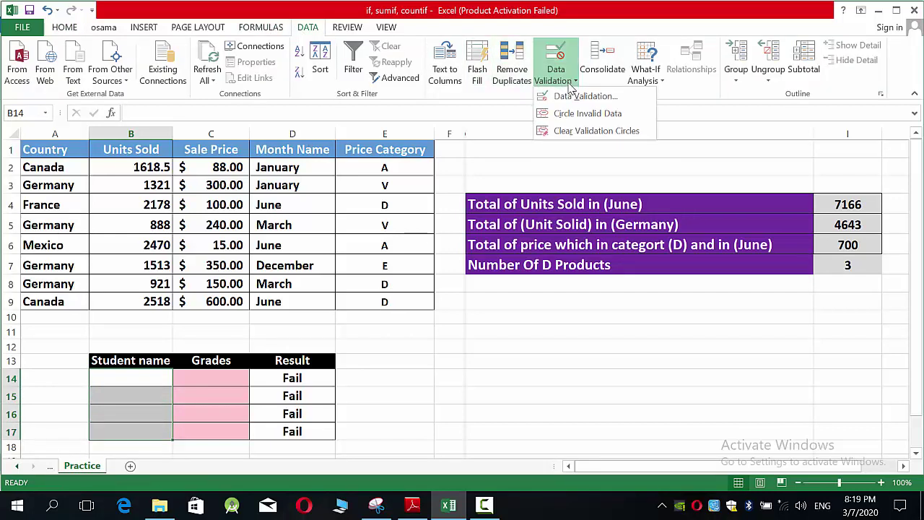
click(605, 98)
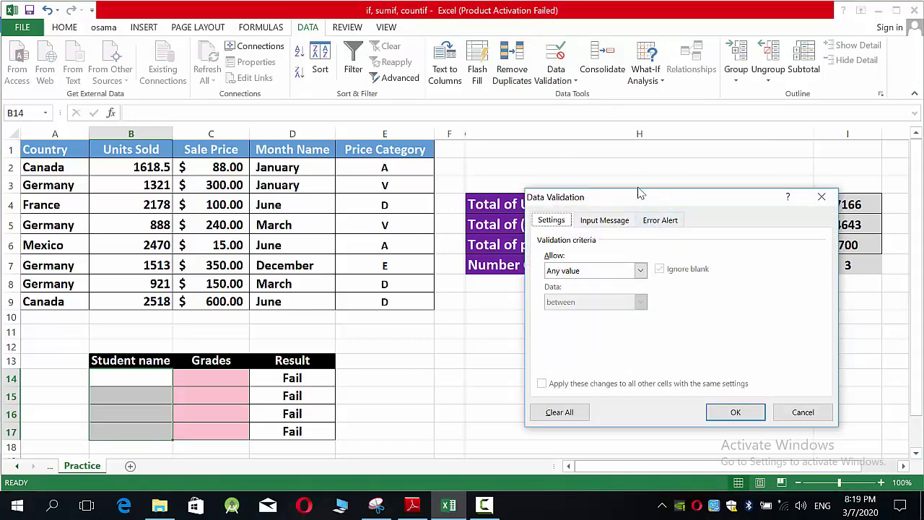
drag(664, 201, 582, 156)
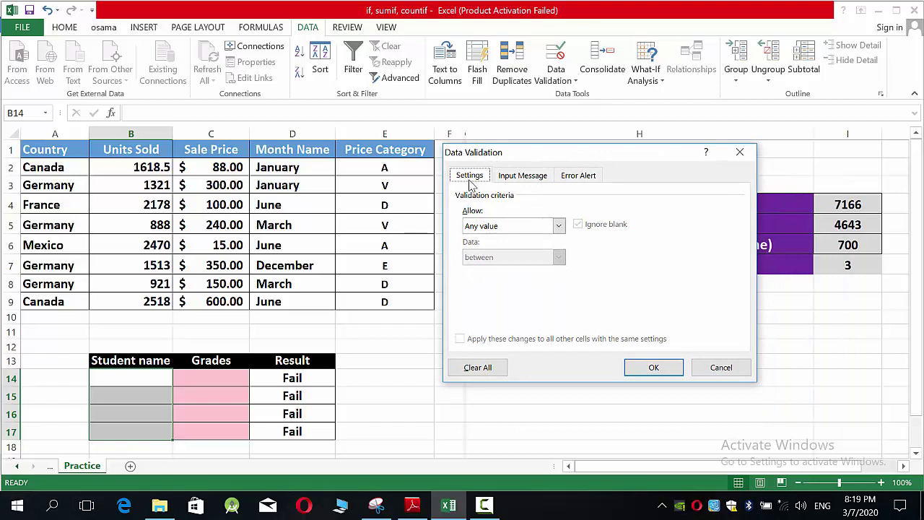
click(514, 180)
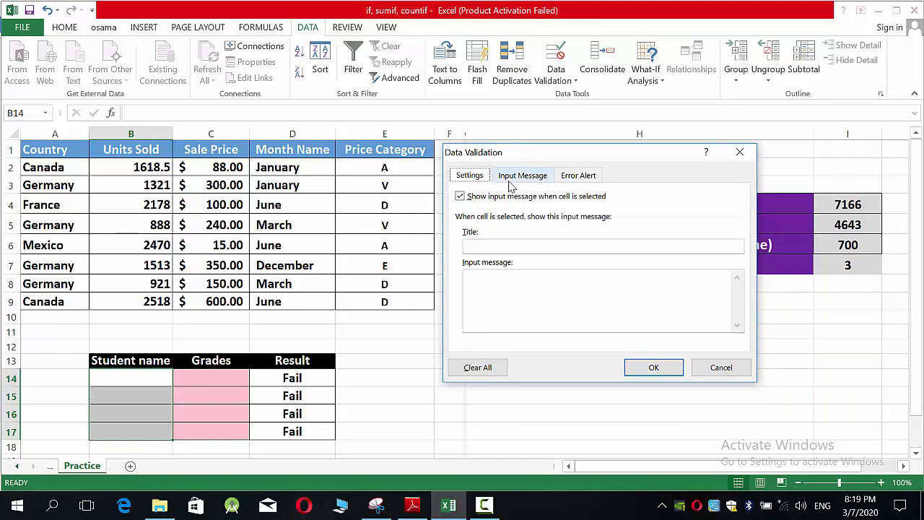
click(563, 182)
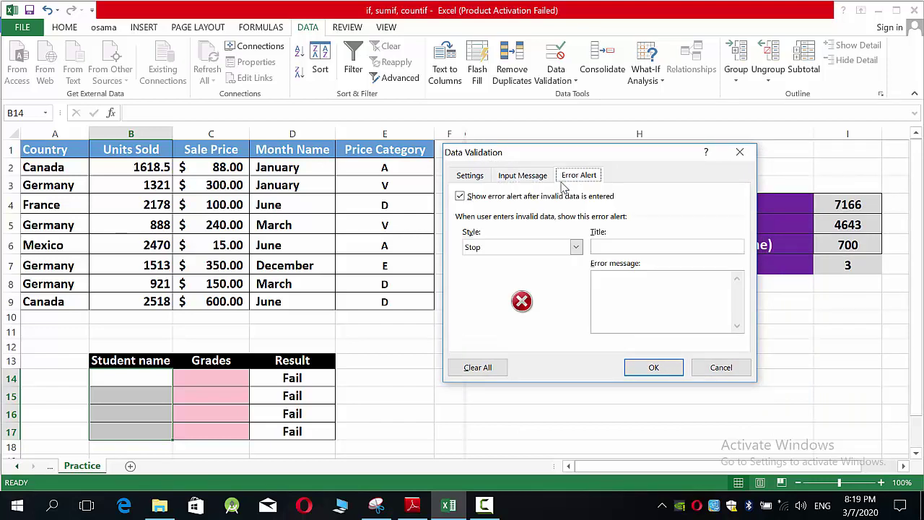
click(476, 180)
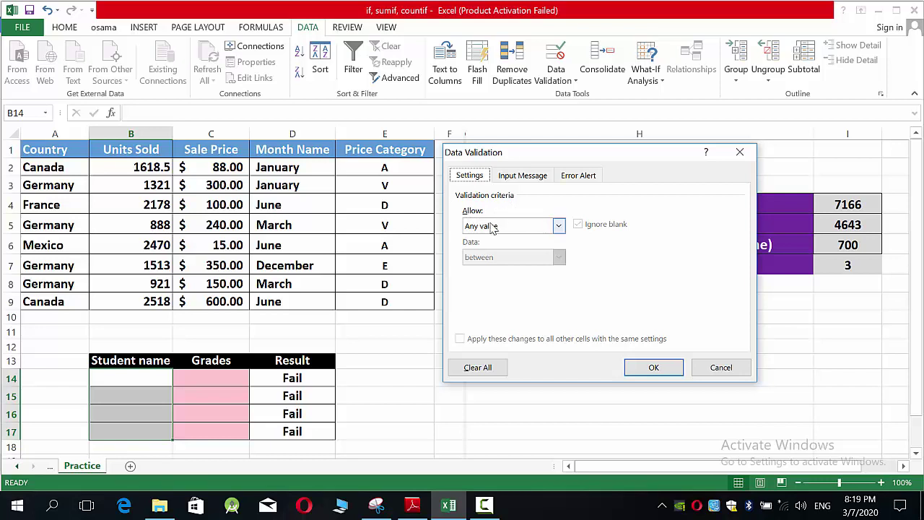
- Restrict entries in B14:B17 to a text length between 3 and 10
click(558, 226)
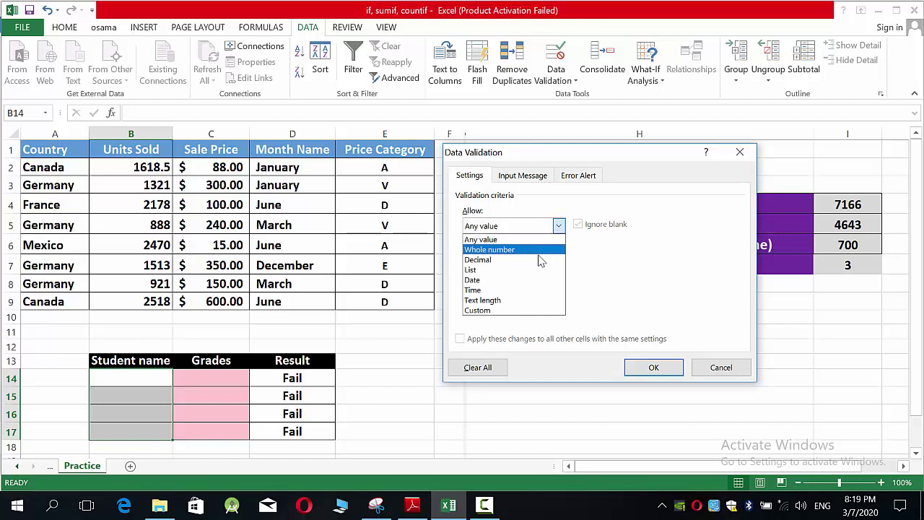
click(500, 300)
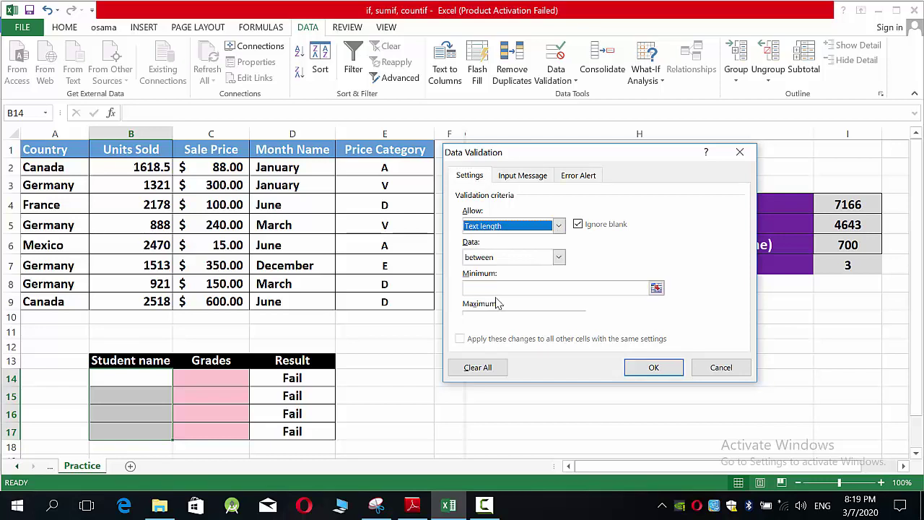
click(558, 257)
click(559, 262)
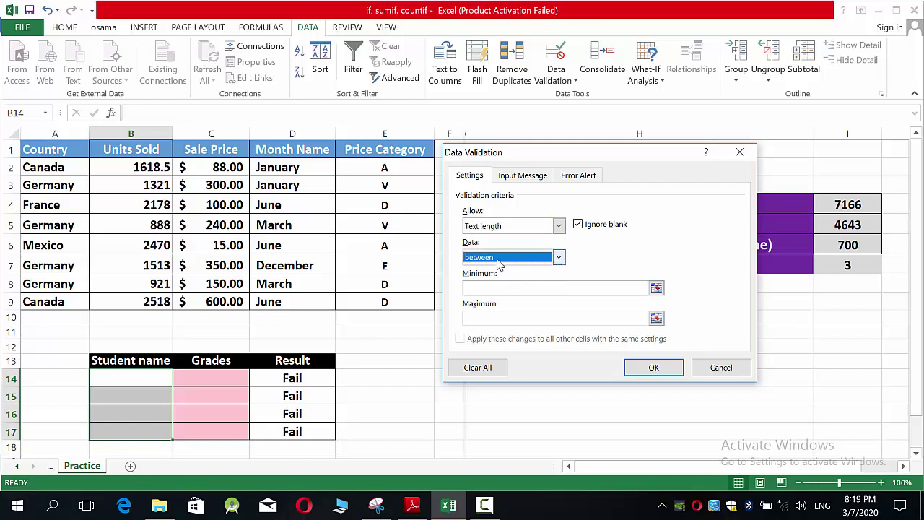
click(490, 287)
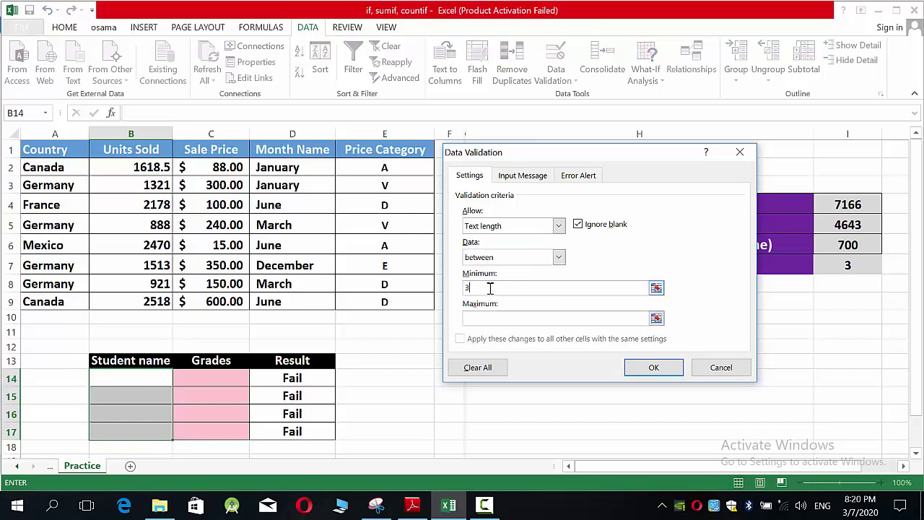
click(495, 318)
text(10)
- Add an input message titled "Warning" with the text "you shoul add just text cosist from 3 to 10"
click(527, 177)
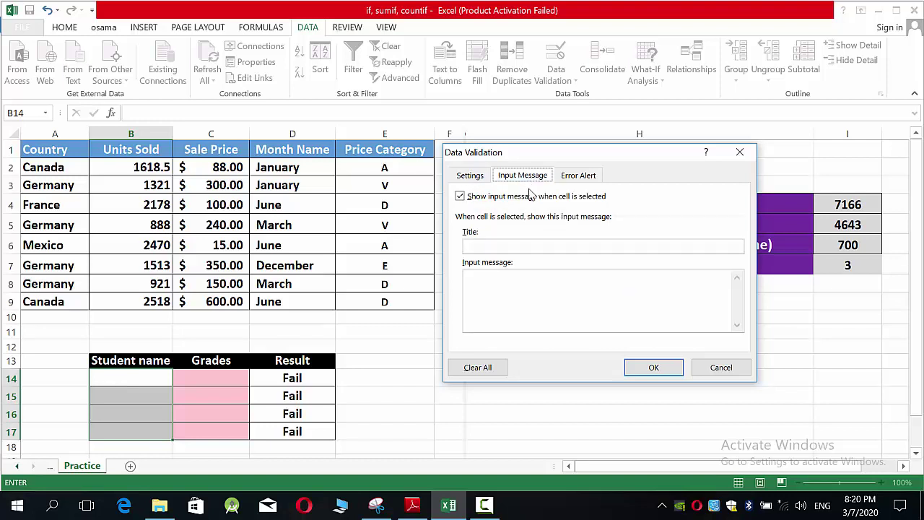
click(517, 248)
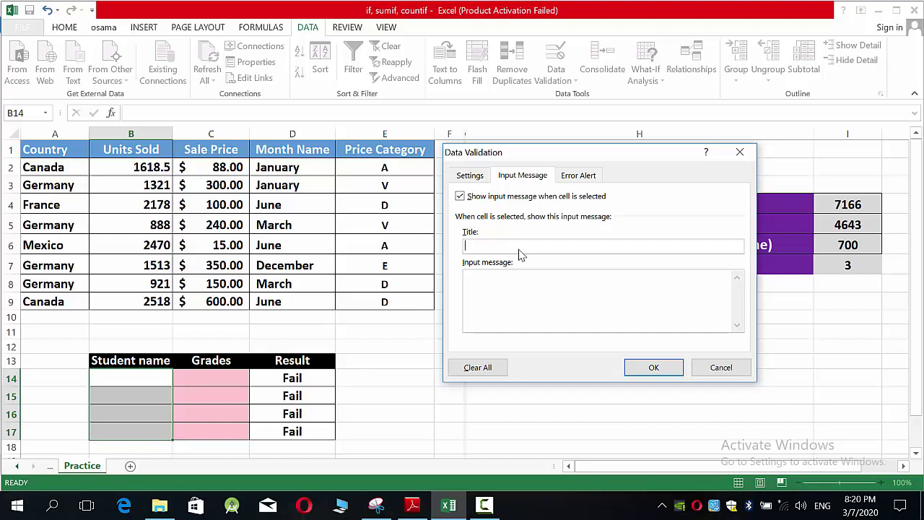
text(Warning)
click(520, 288)
text(you shoul add just text cosist from)
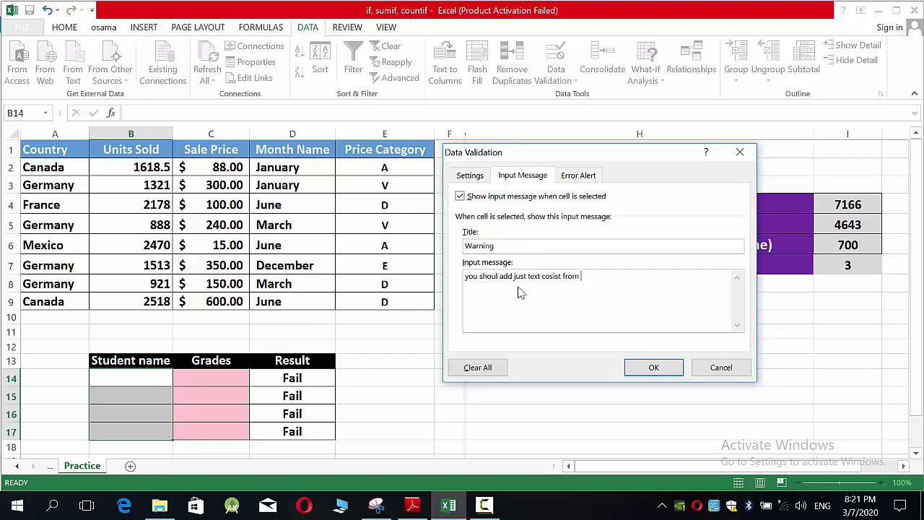
text( 3 to 10)
- Set a Stop error alert titled "Error" with the message "you make a mistake" and apply the validation
click(576, 178)
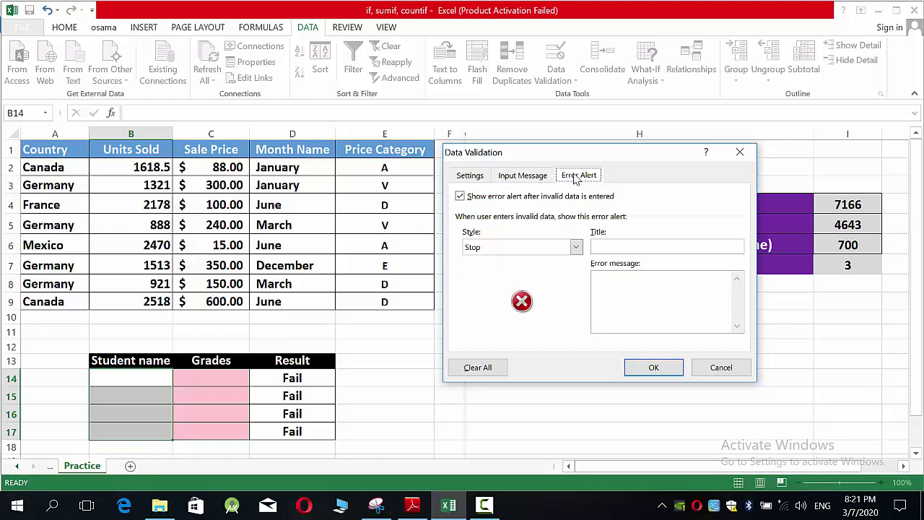
click(577, 249)
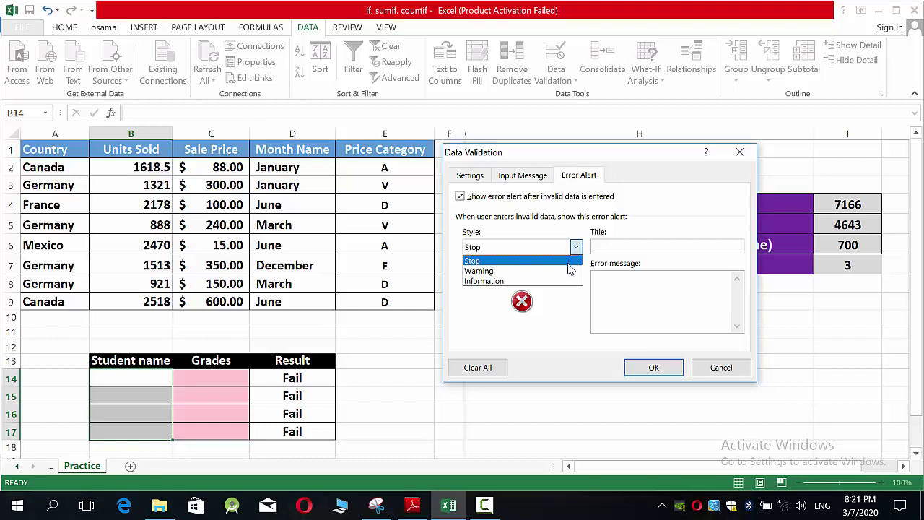
click(570, 270)
click(576, 247)
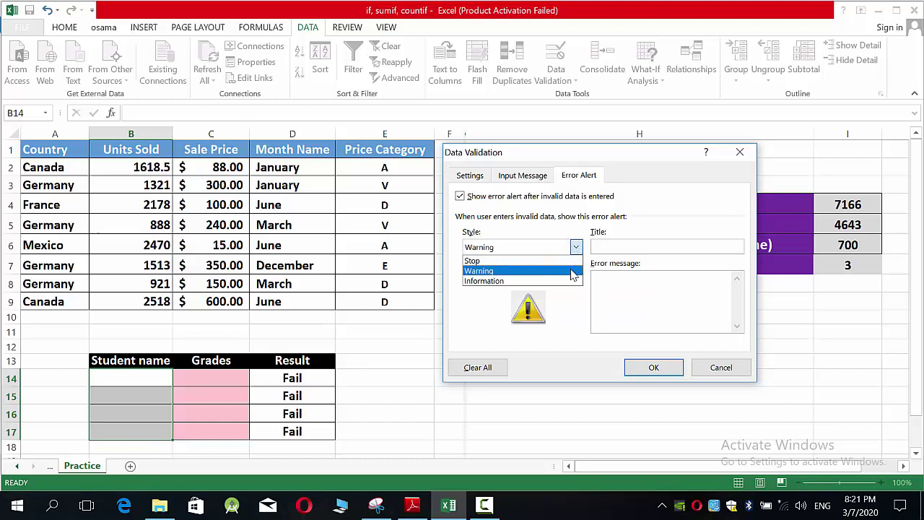
click(570, 275)
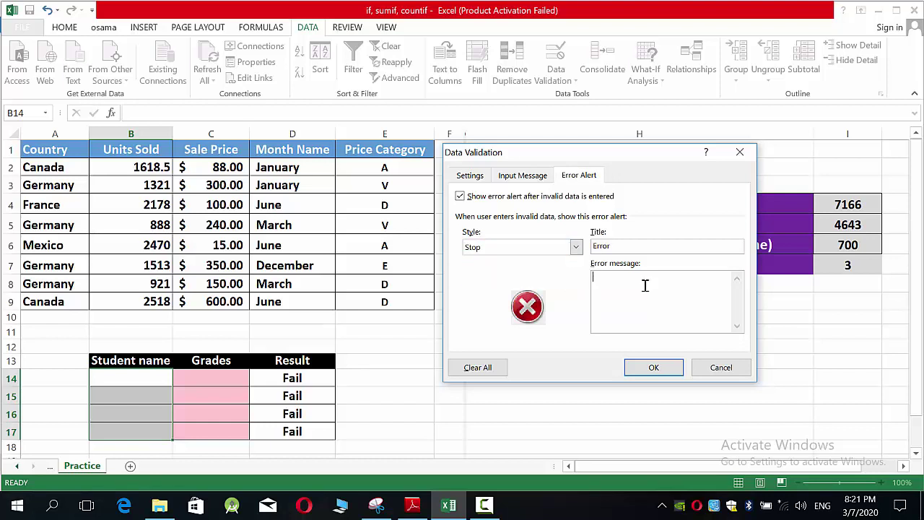
text(you make a mistake)
click(653, 367)
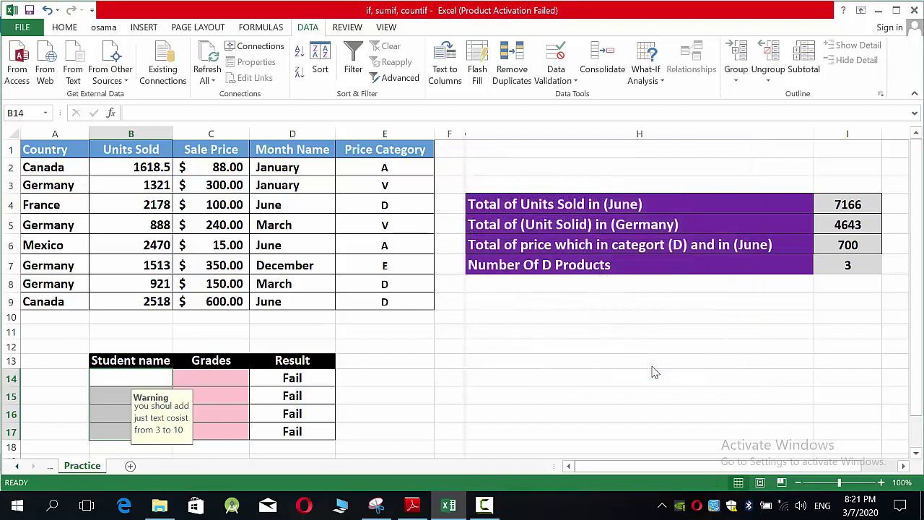
- Enter a student's first name of valid length in B14
click(476, 352)
click(112, 379)
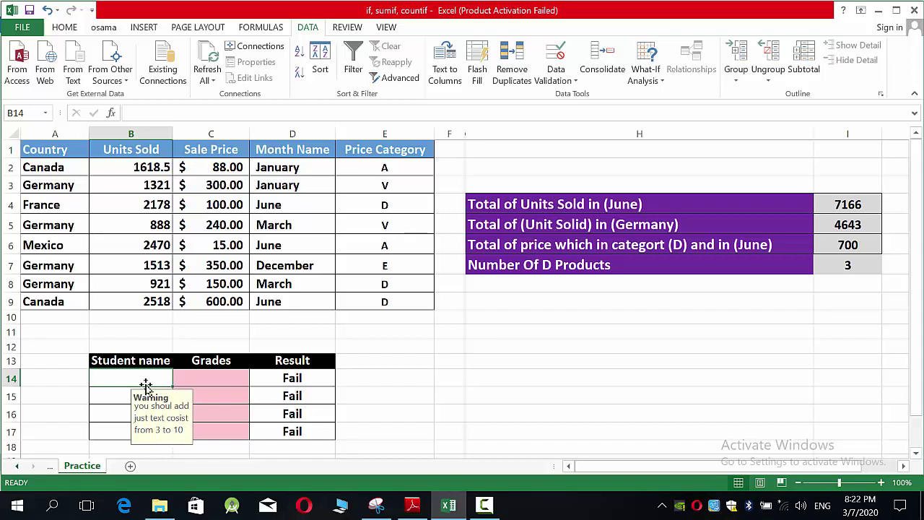
text(osama)
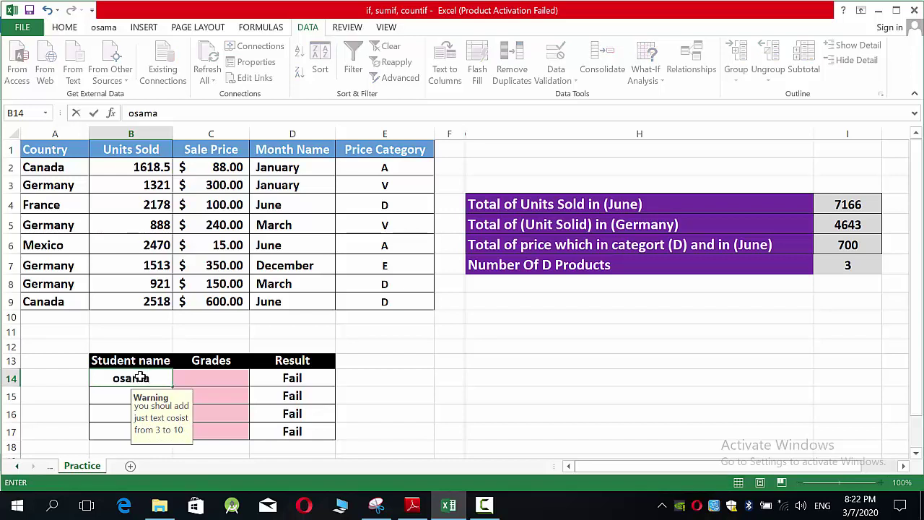
key(Return)
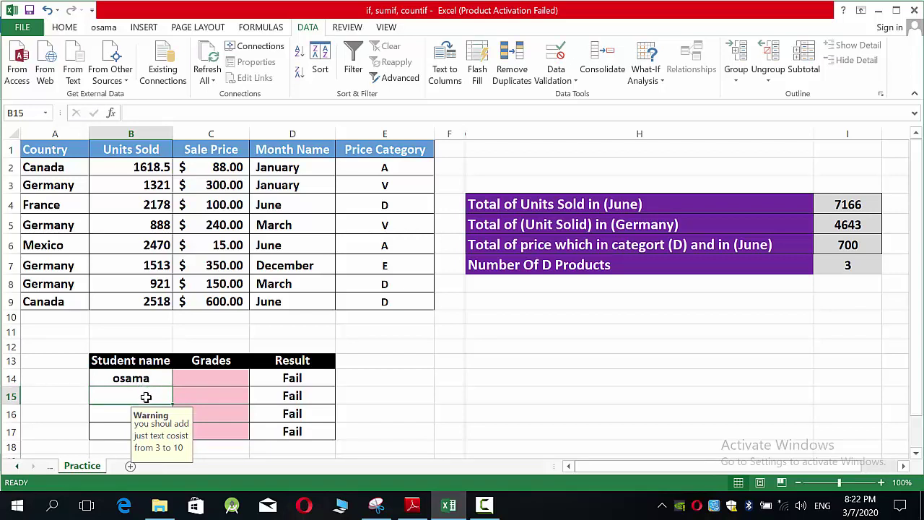
- Test the validation in B15 by trying the entries "ab", "4" and "jlkfhskghshaklhfkahkf", discarding each one
text(ab)
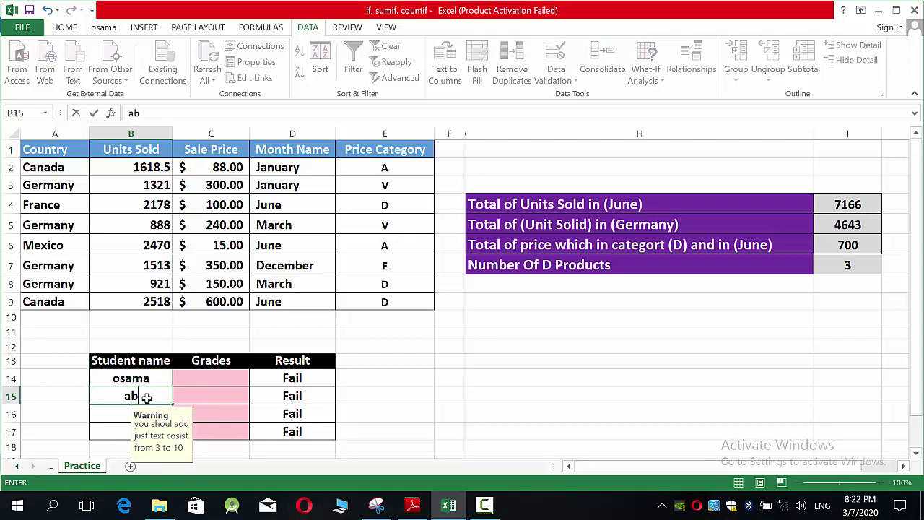
key(Return)
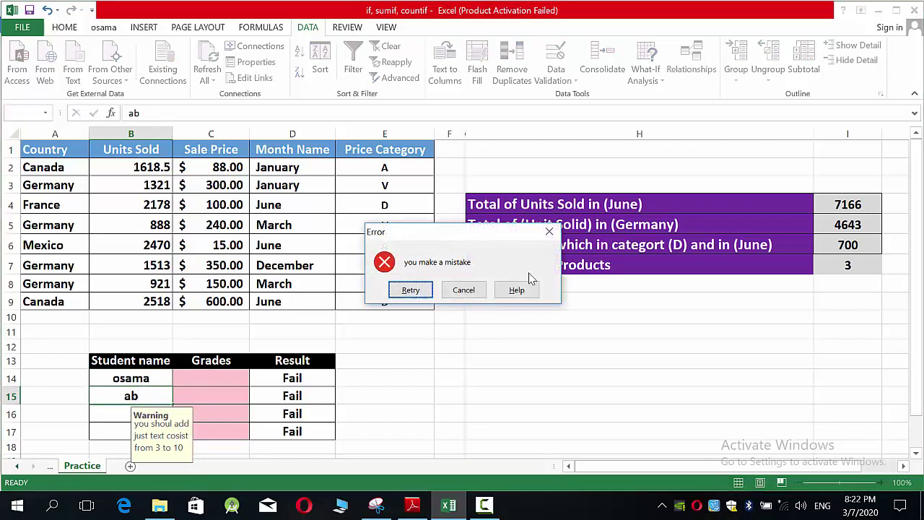
click(446, 293)
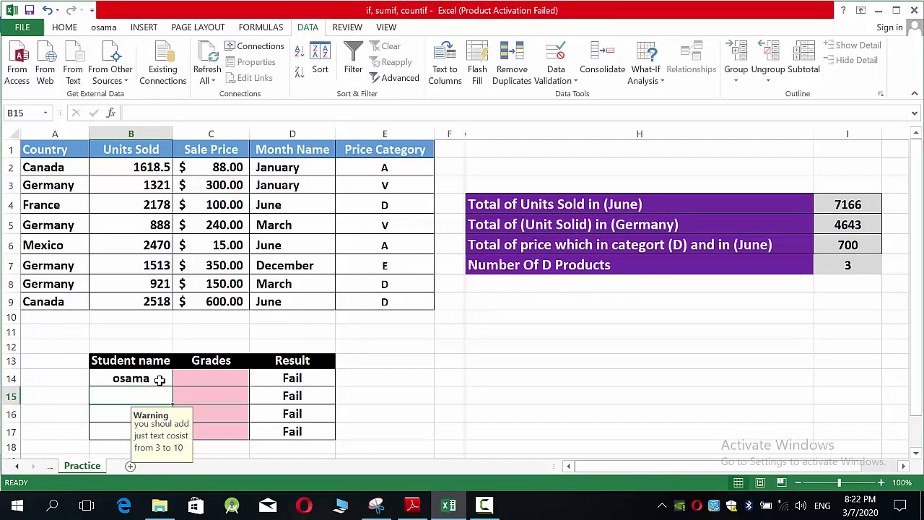
text(4)
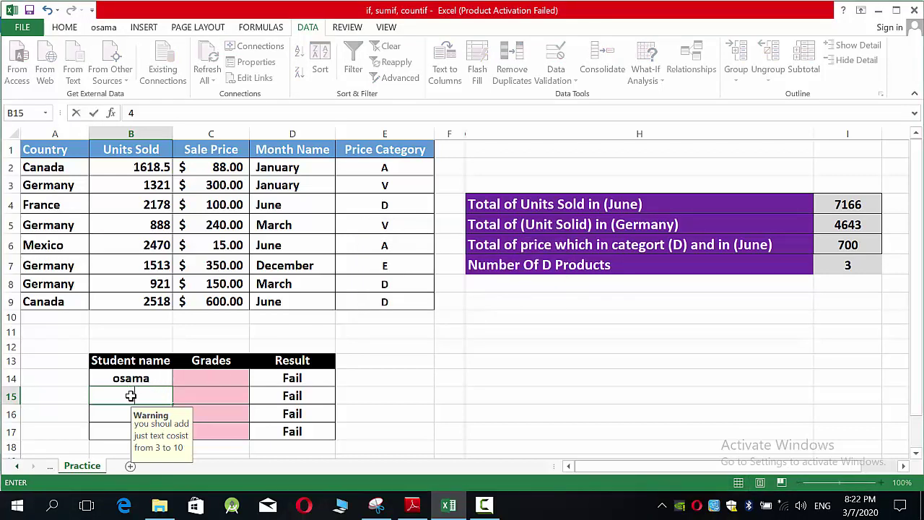
key(Return)
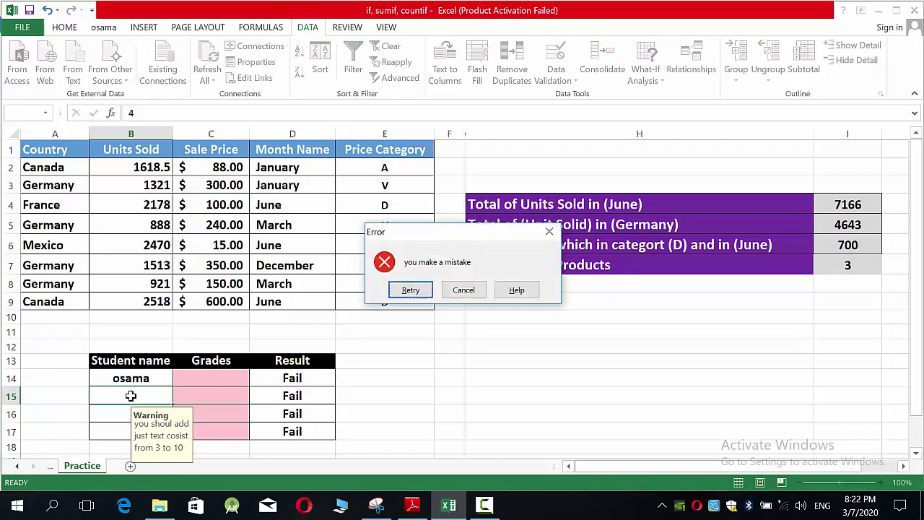
click(461, 290)
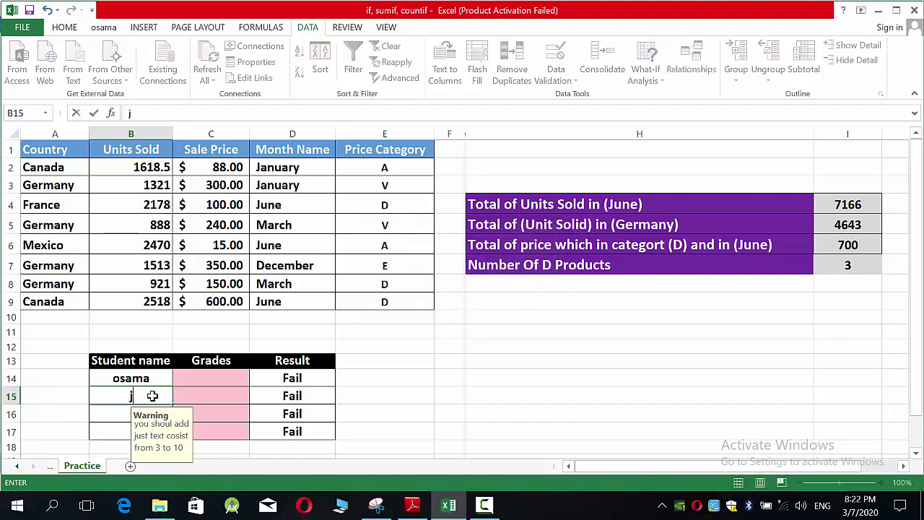
text(jlkfhskghshaklhfkahkf)
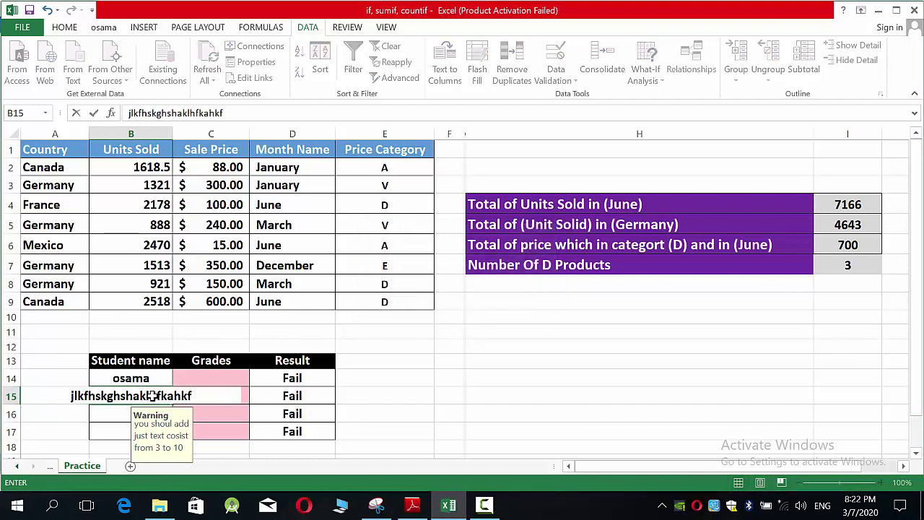
key(Return)
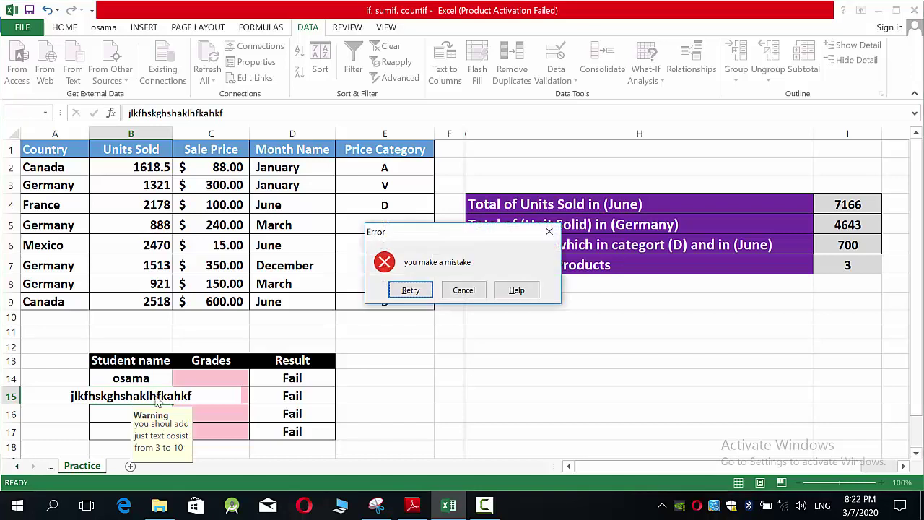
click(463, 290)
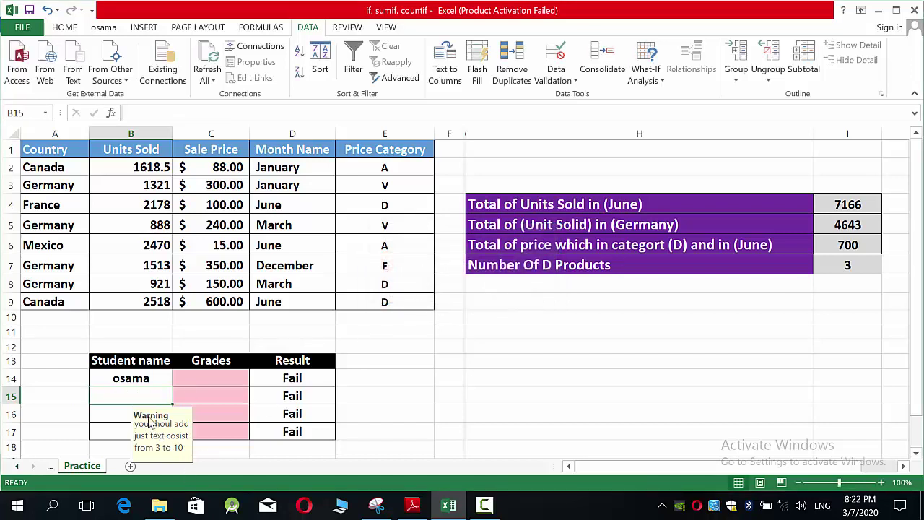
- Enter two more students' first names of valid length in B15 and B16
text(osama)
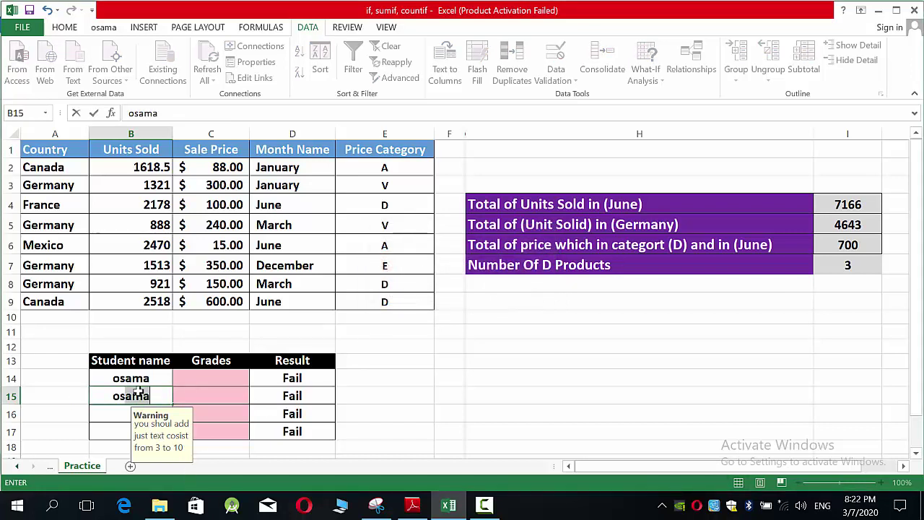
key(BackSpace)
key(BackSpace)
text(ah)
key(Return)
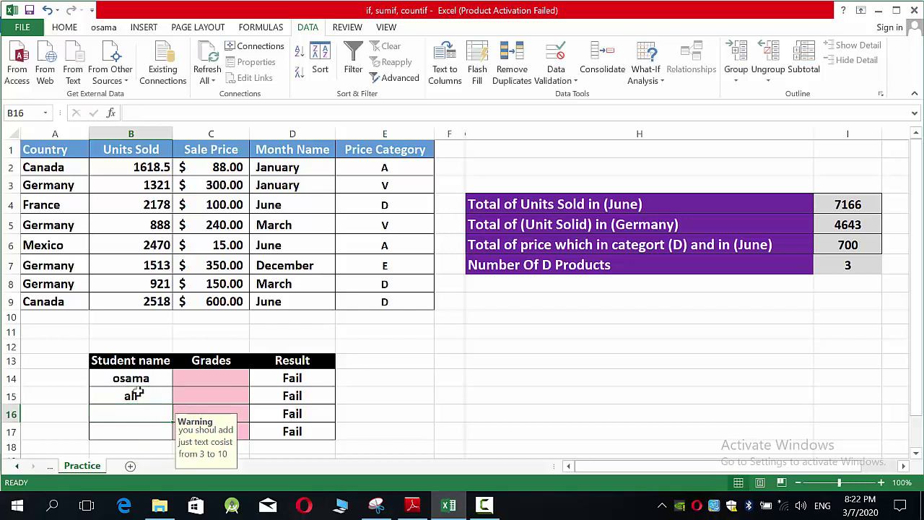
text(khalid)
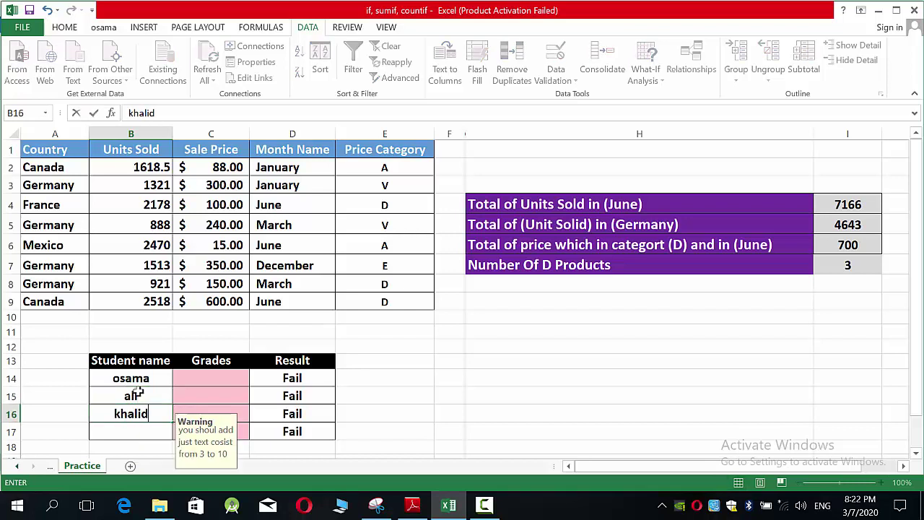
key(Return)
click(357, 375)
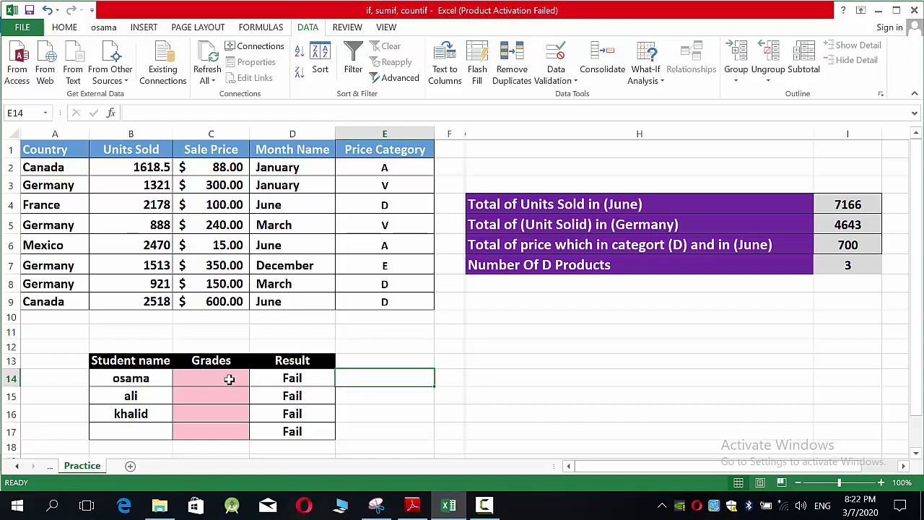
- Apply data validation to the grade cells C14:C17, allowing only whole numbers between 0 and 100
drag(229, 379, 217, 431)
click(557, 81)
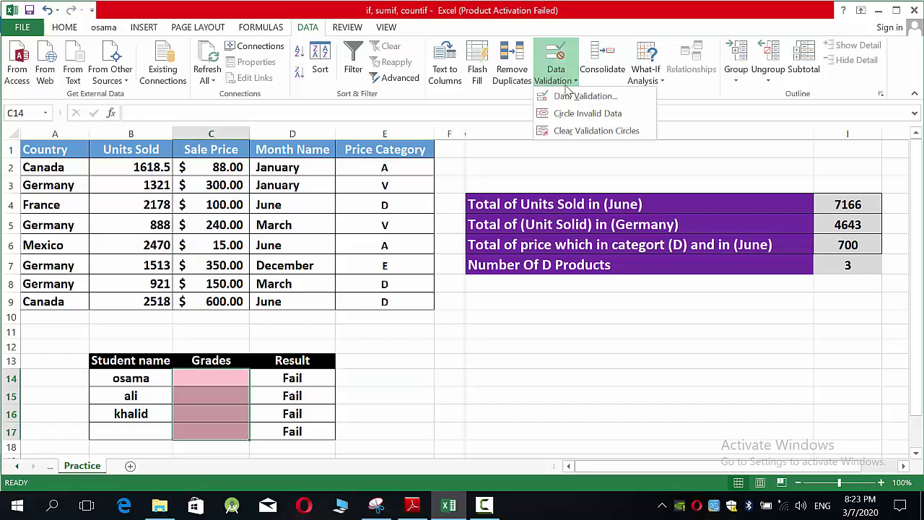
click(588, 97)
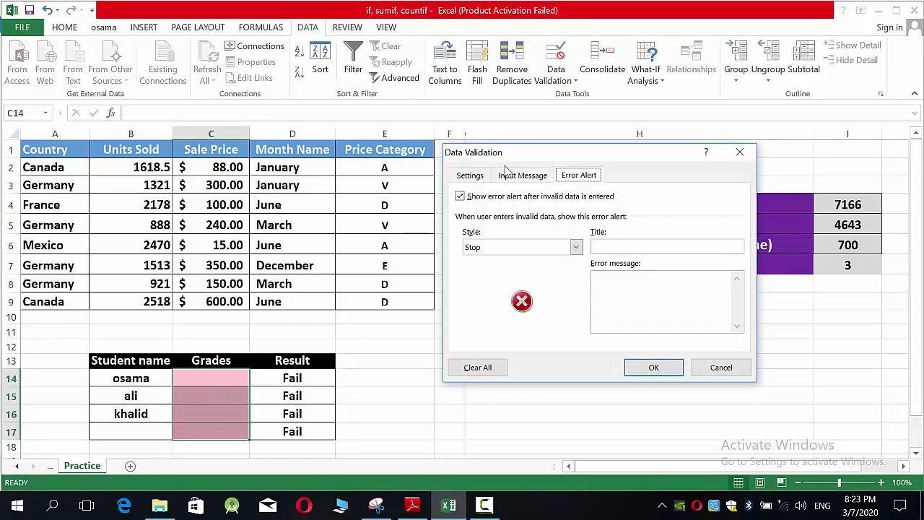
click(470, 175)
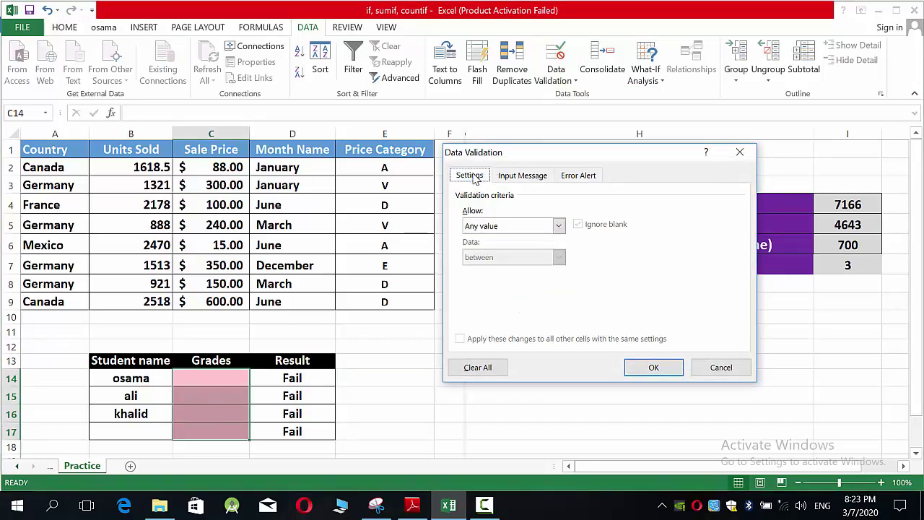
click(558, 227)
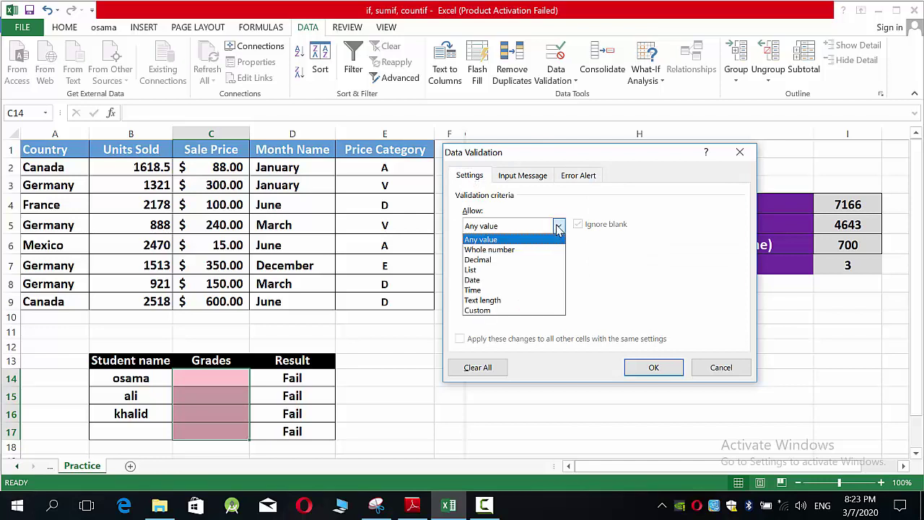
click(505, 251)
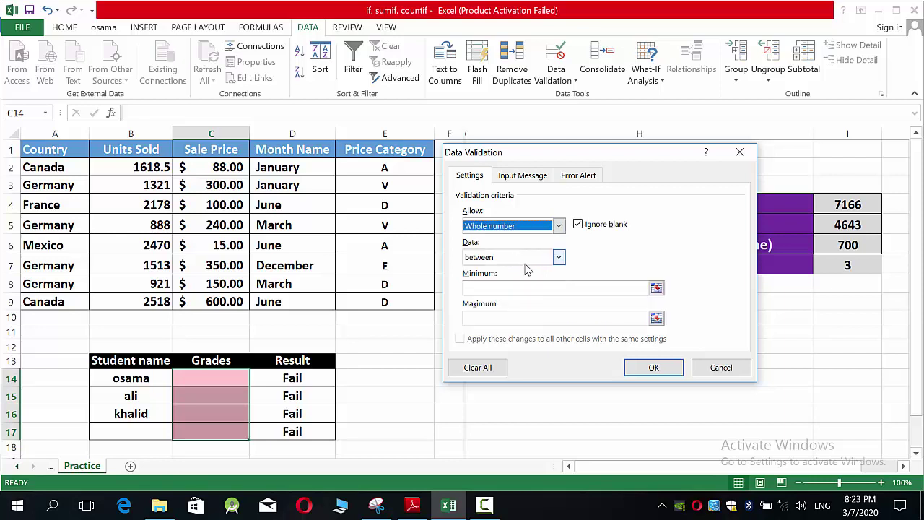
click(493, 286)
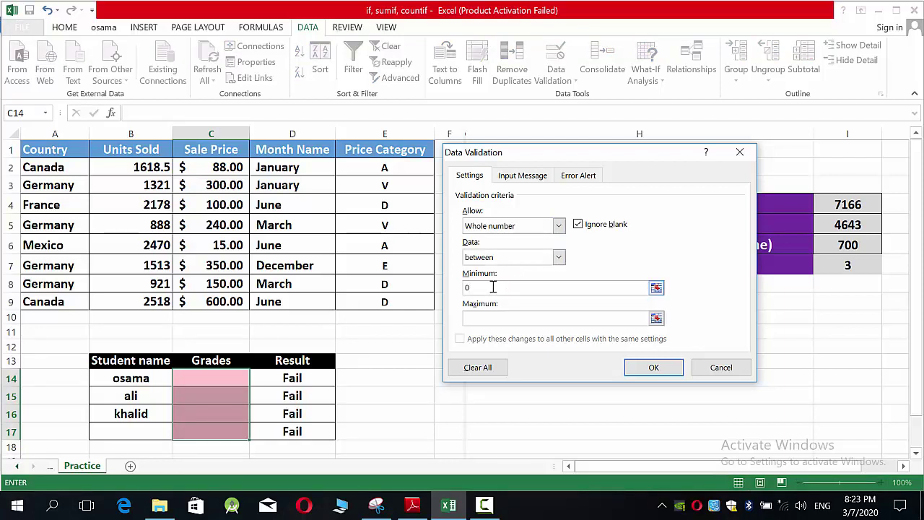
click(498, 318)
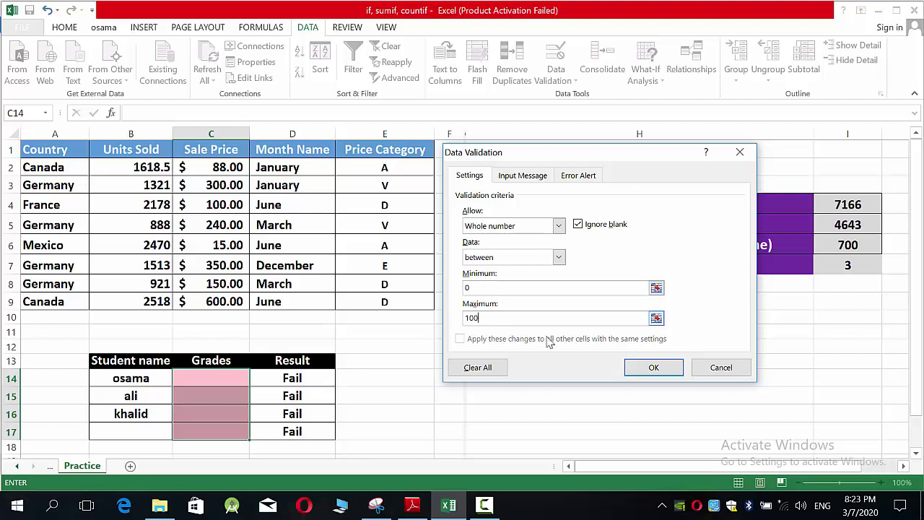
click(533, 177)
click(566, 178)
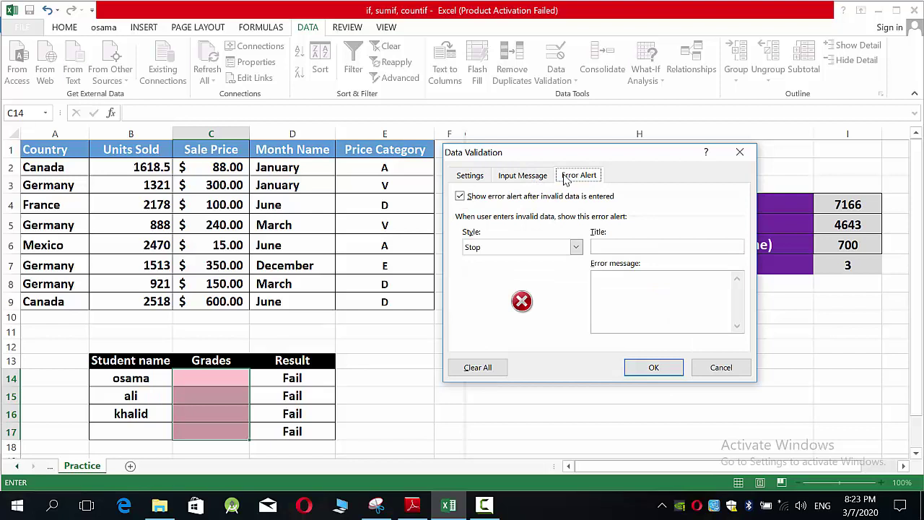
click(470, 175)
click(670, 369)
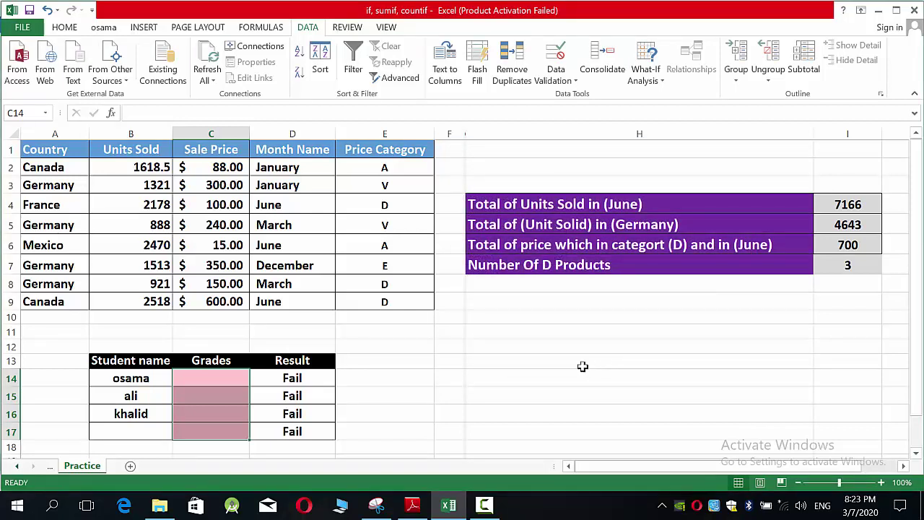
click(581, 375)
- Test the grade validation in C14 by trying a text name as the entry, and discard it
click(219, 379)
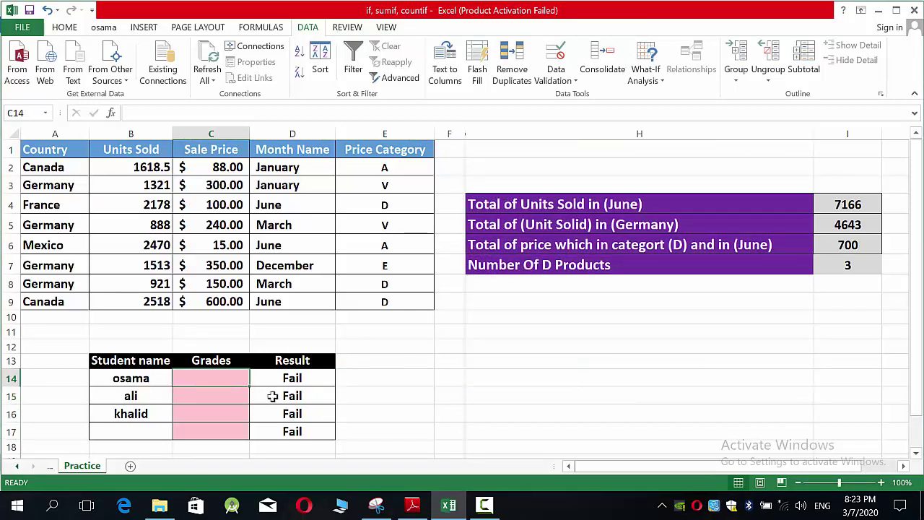
text(osama)
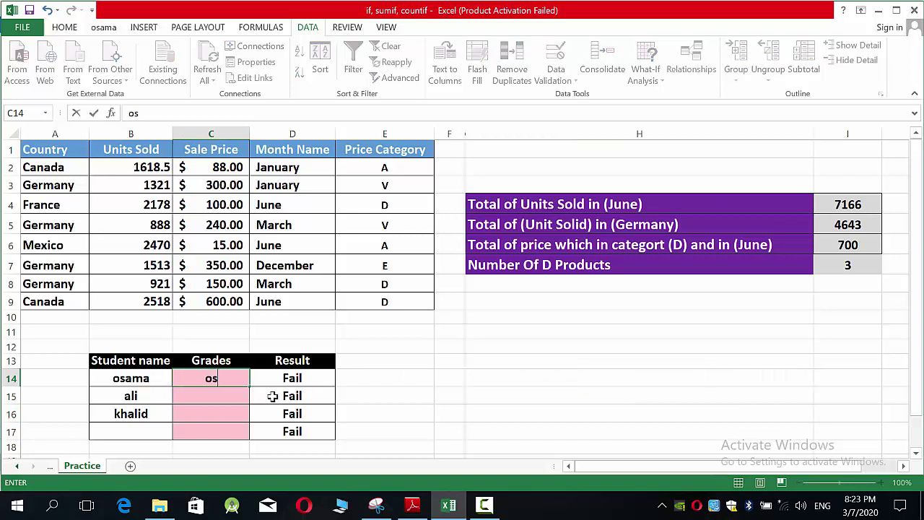
key(Return)
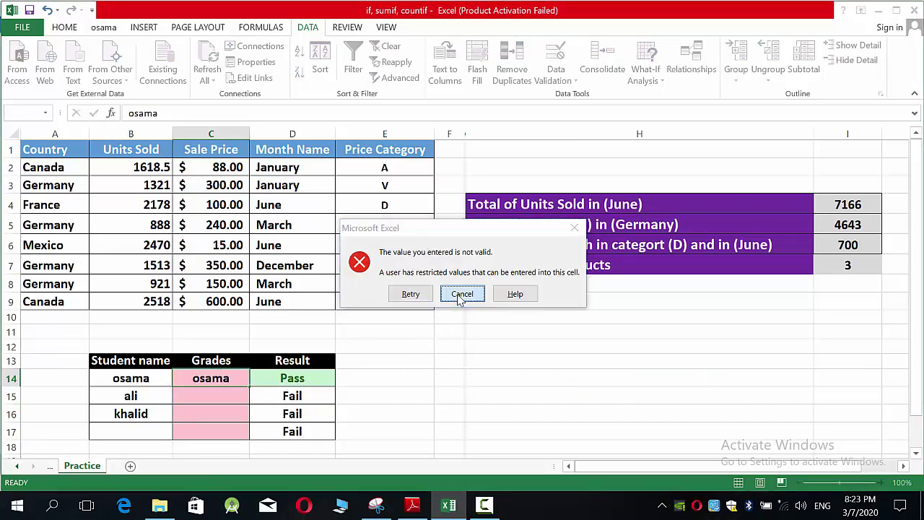
click(462, 293)
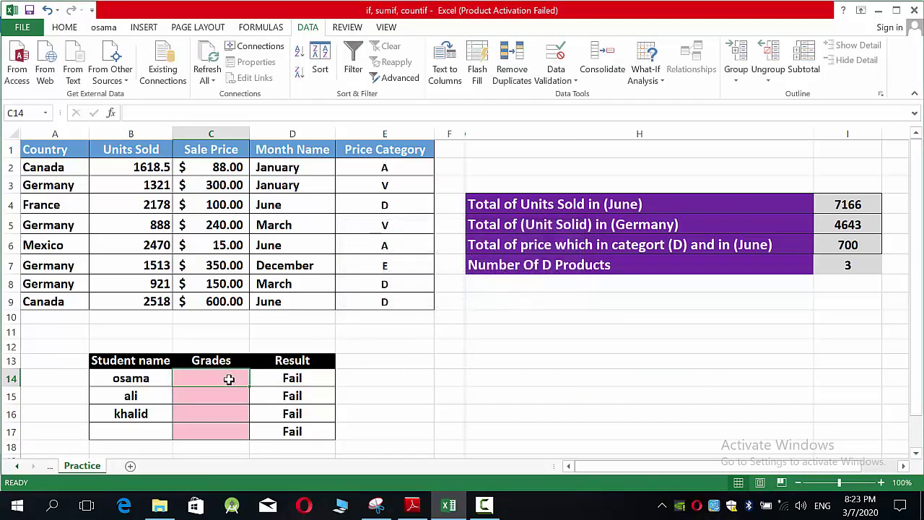
- Enter the grades 30, 100 and 0 in C14, C15 and C16
text(30)
key(Return)
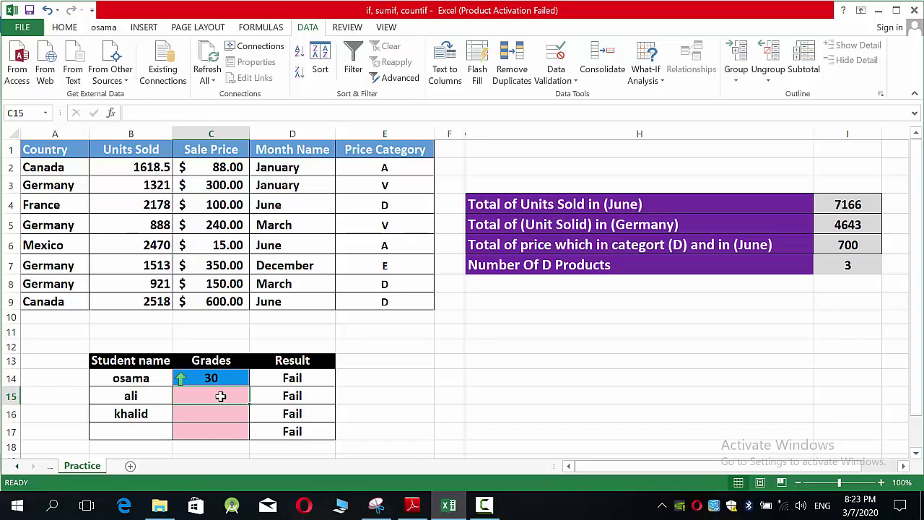
text(100)
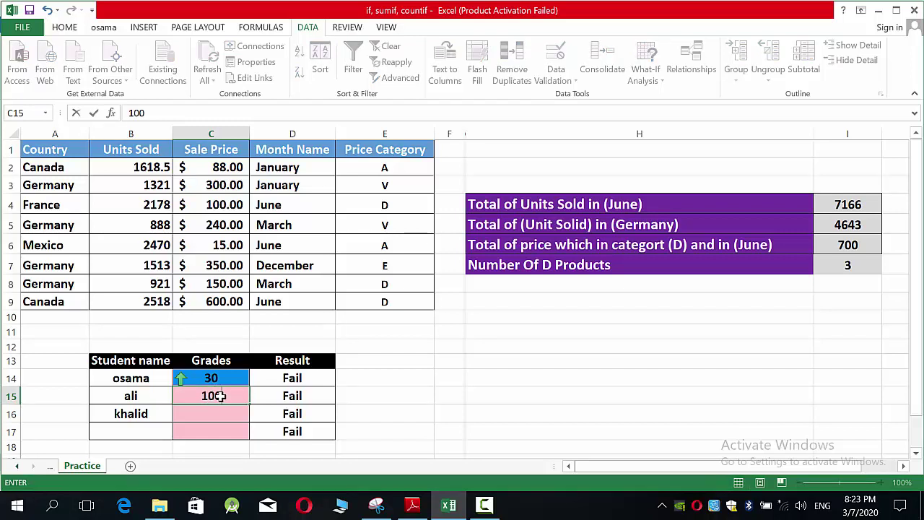
key(Return)
text(0)
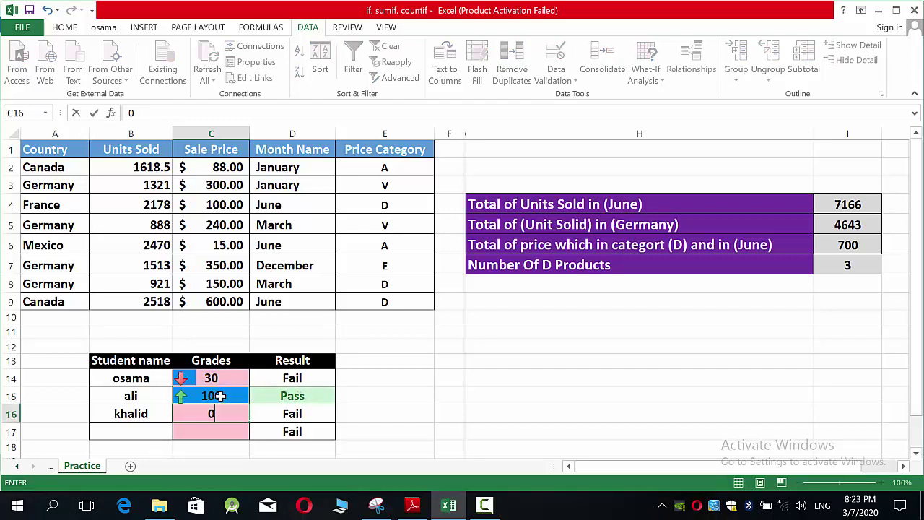
key(Return)
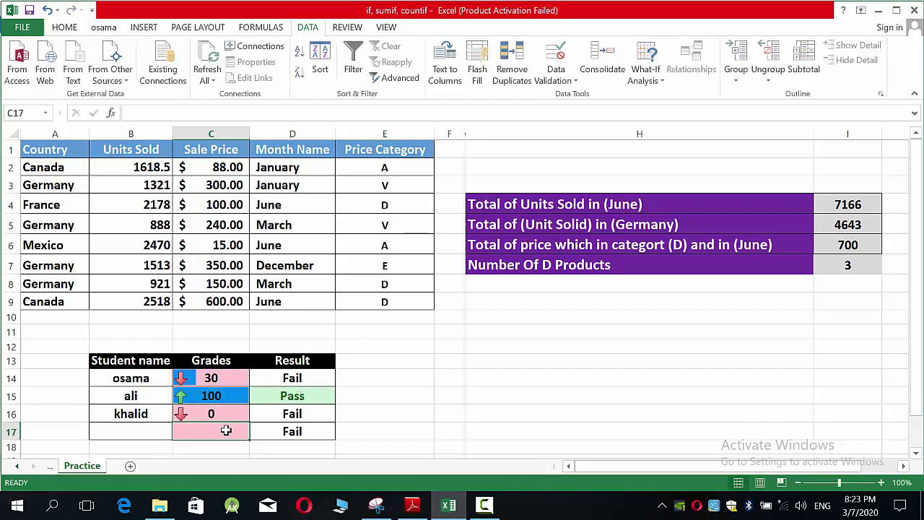
- Test the grade limits in C17 by trying the entries 102 and -3, discarding each one
text(102)
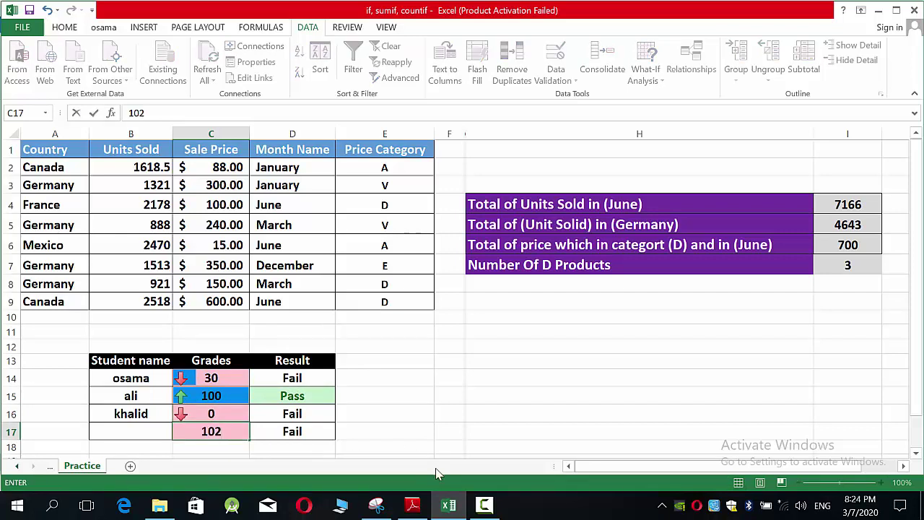
key(Return)
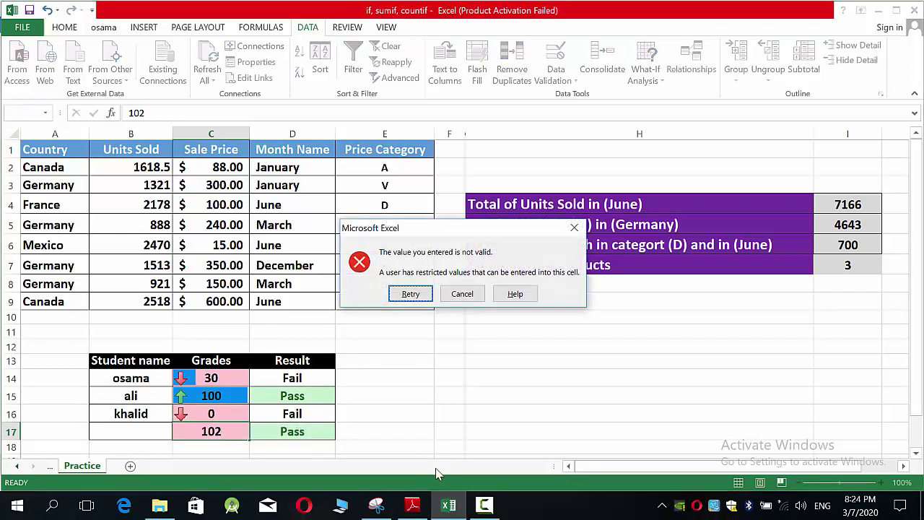
click(462, 293)
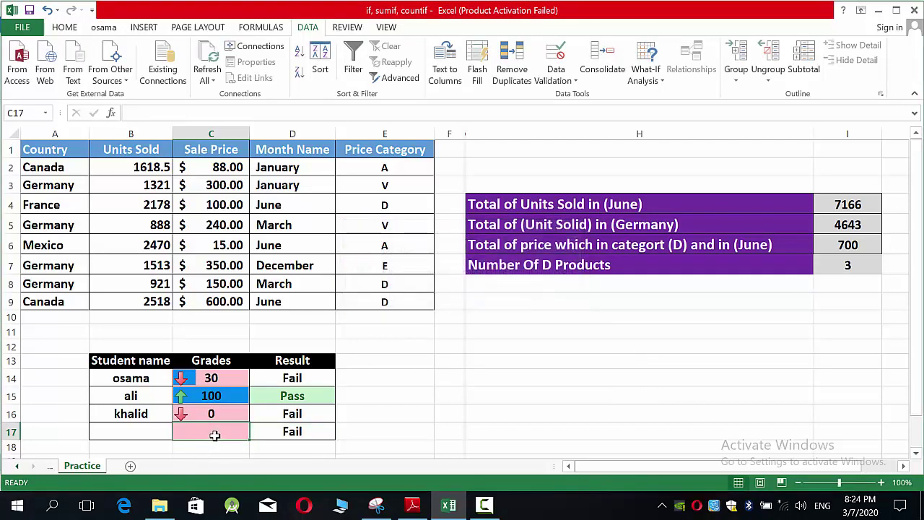
text(-3)
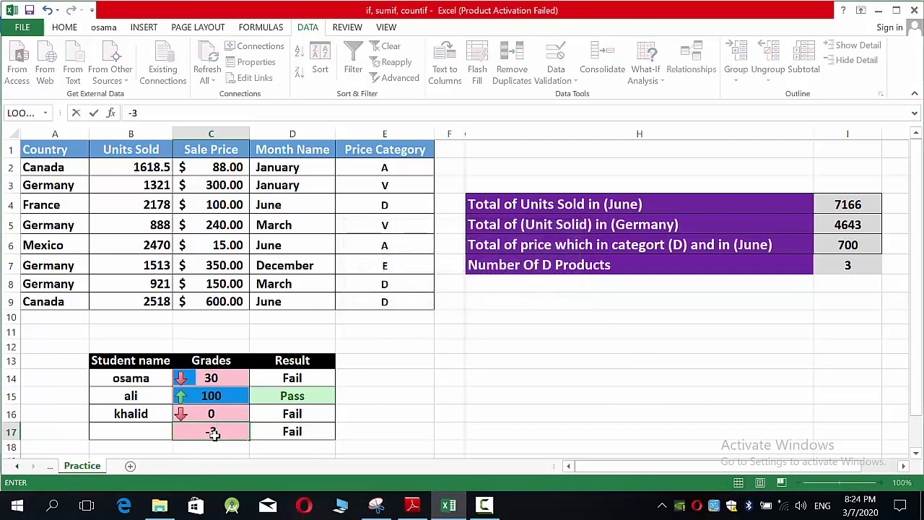
key(Return)
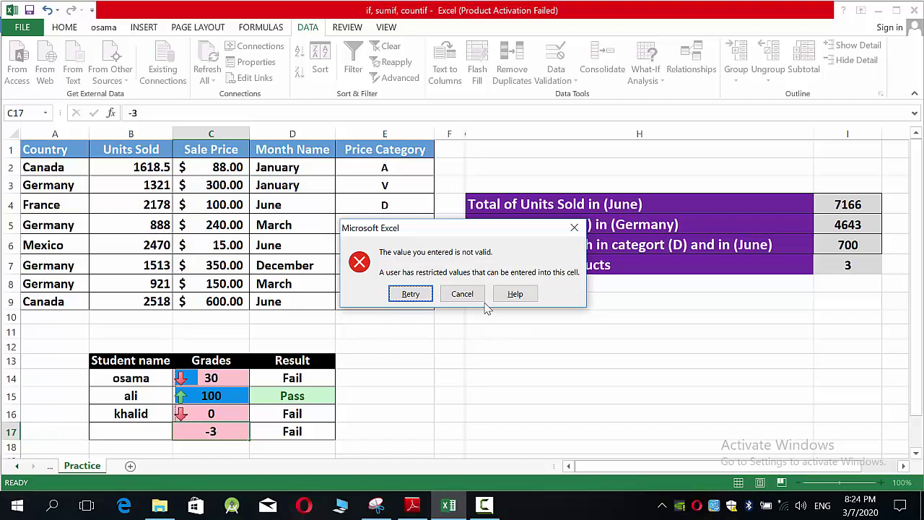
click(464, 295)
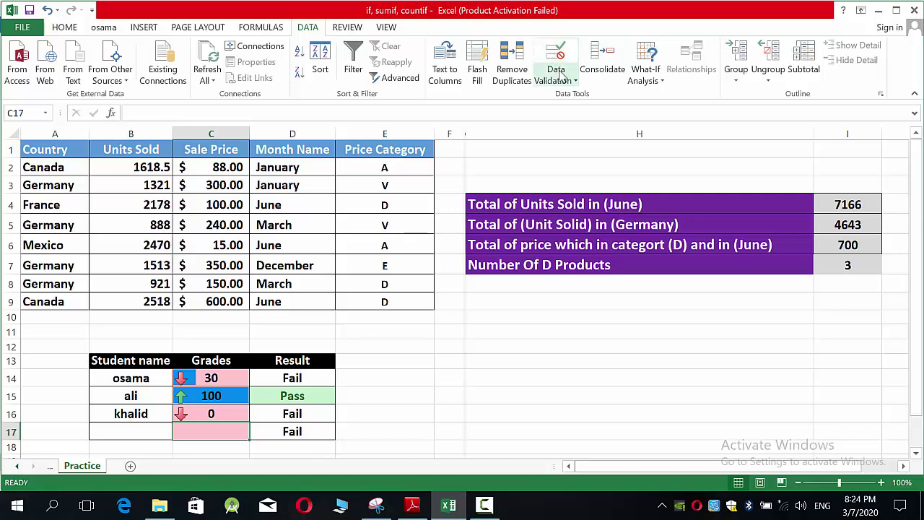
click(456, 414)
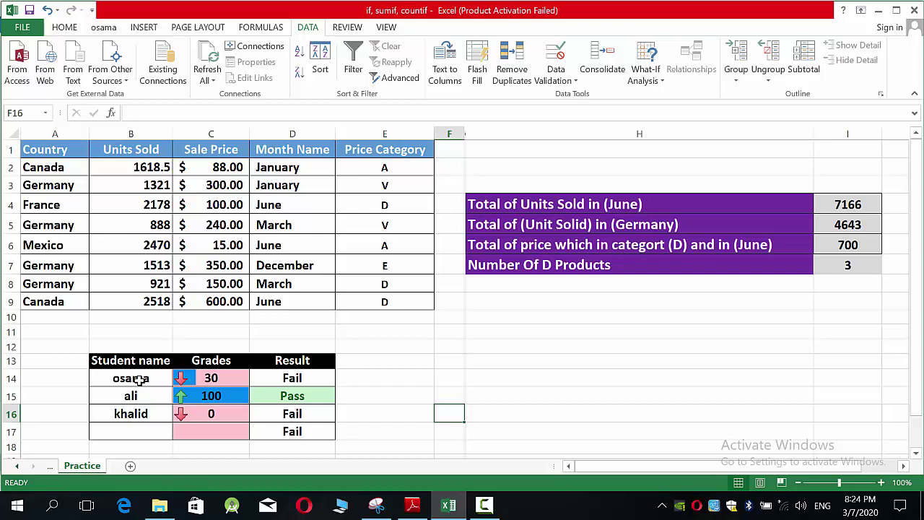
- Clear all data validation settings from the student name cells B14:B17 and apply the change
drag(139, 378, 120, 426)
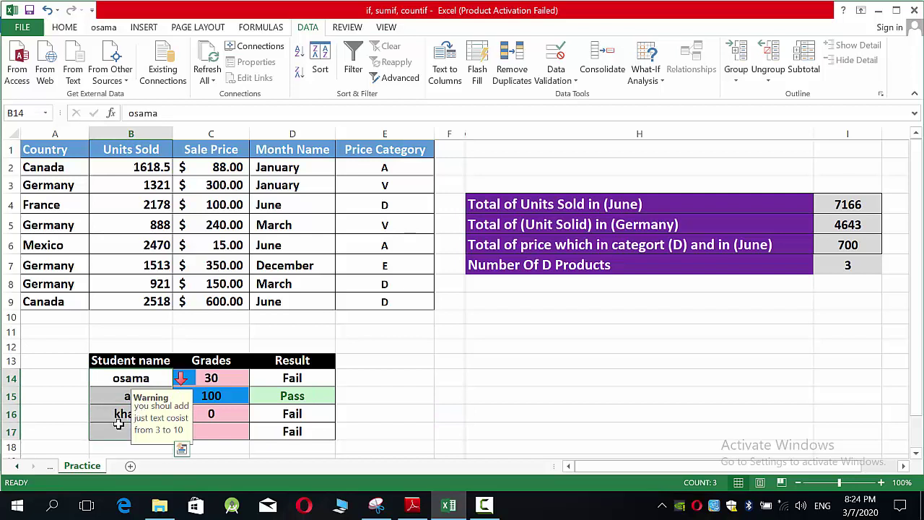
click(575, 80)
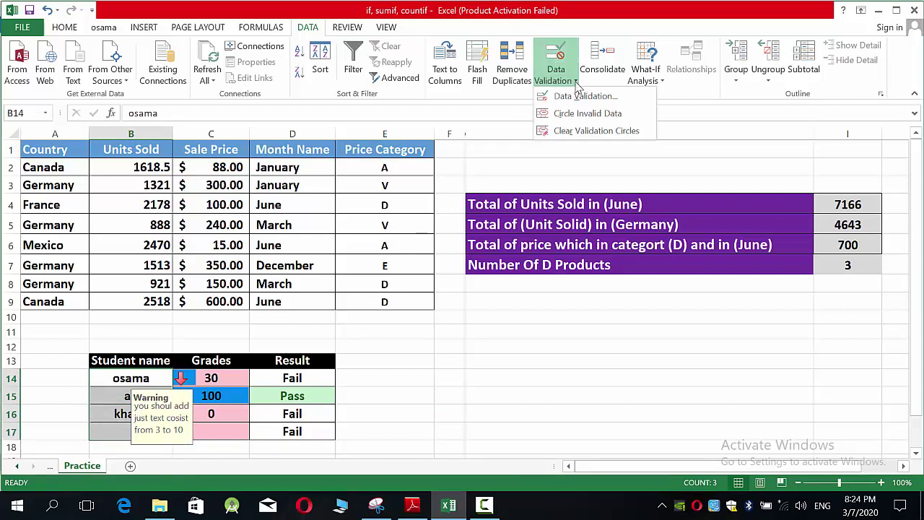
click(585, 97)
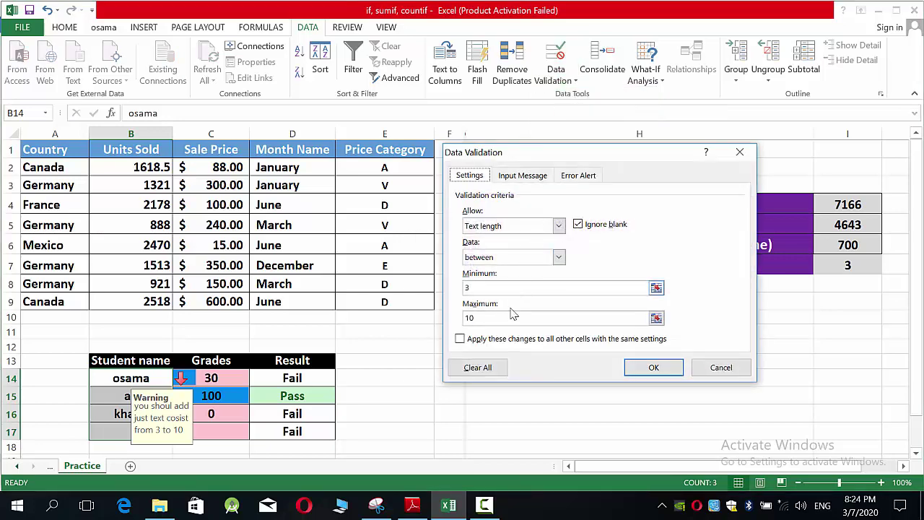
click(478, 368)
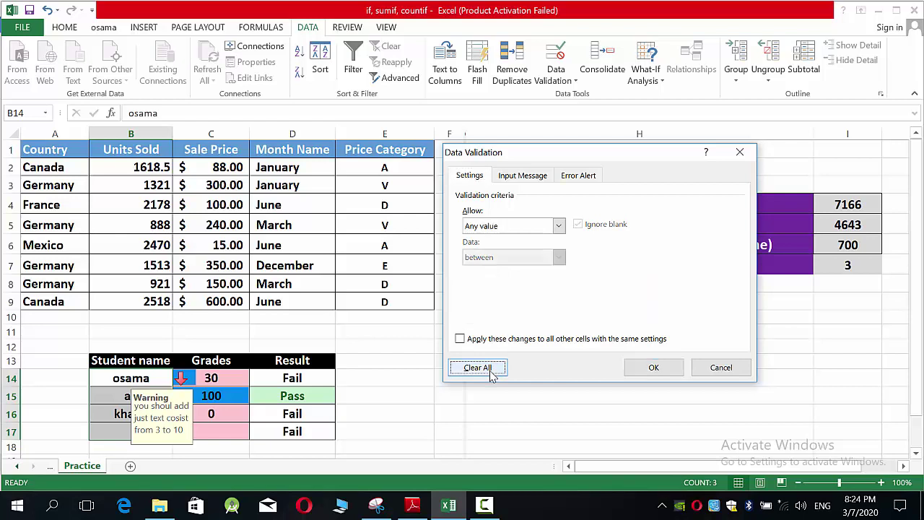
click(647, 368)
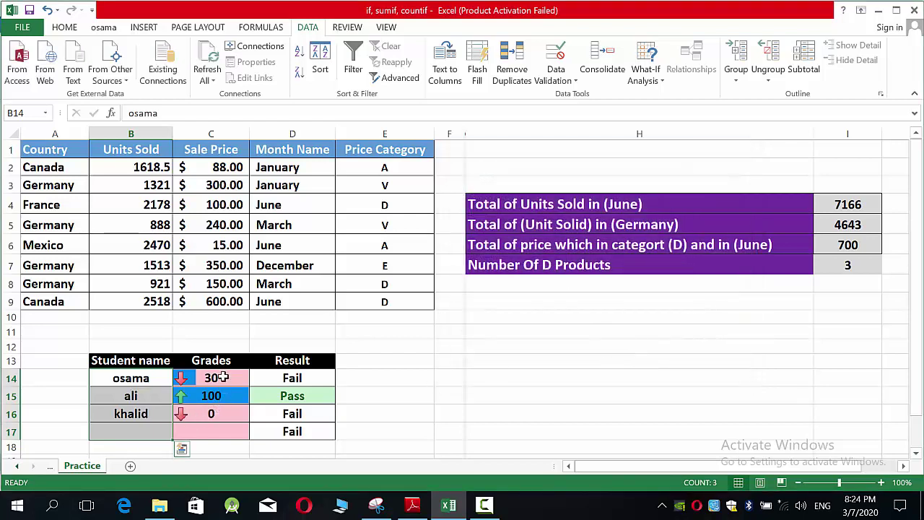
- Clear all data validation settings from the grade cells C14:C17 and apply the change
drag(220, 378, 217, 430)
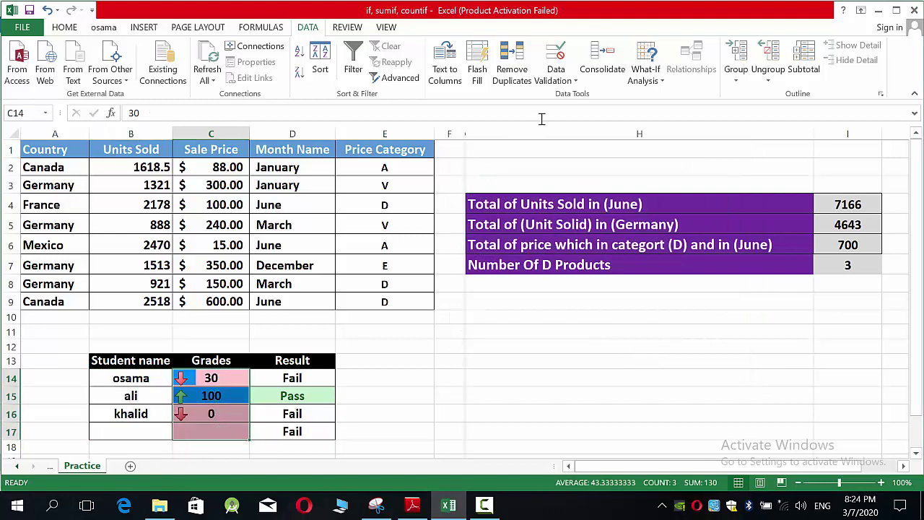
click(578, 83)
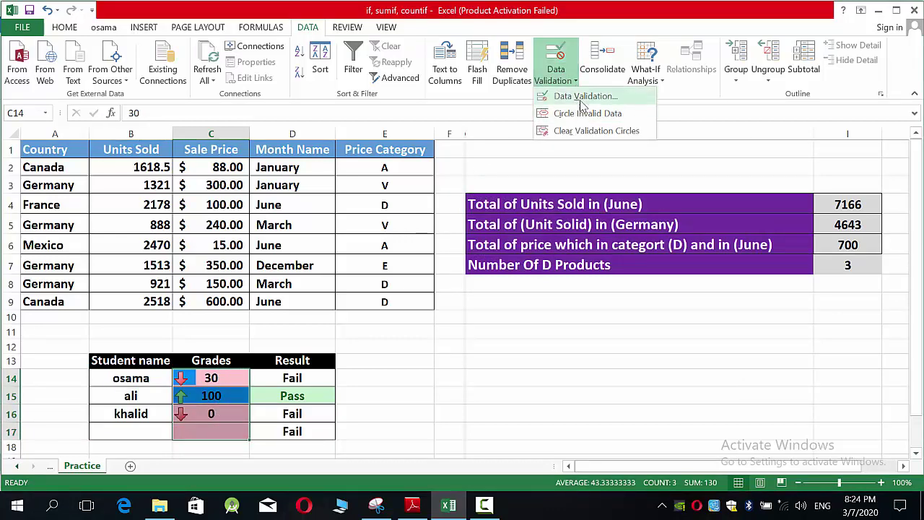
click(584, 98)
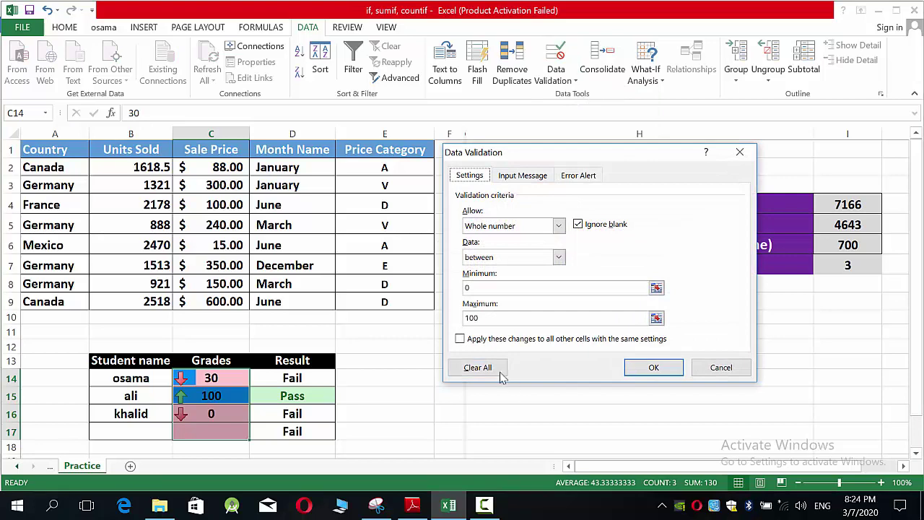
click(478, 367)
click(652, 367)
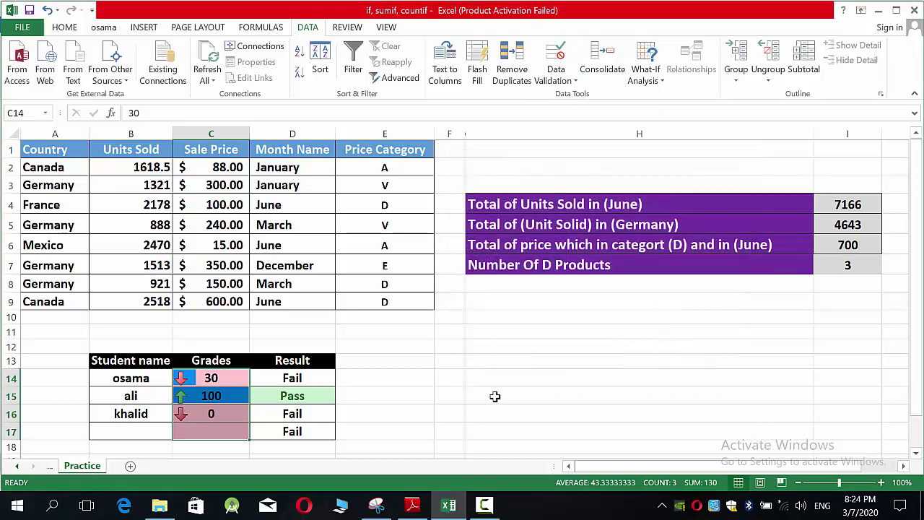
click(495, 395)
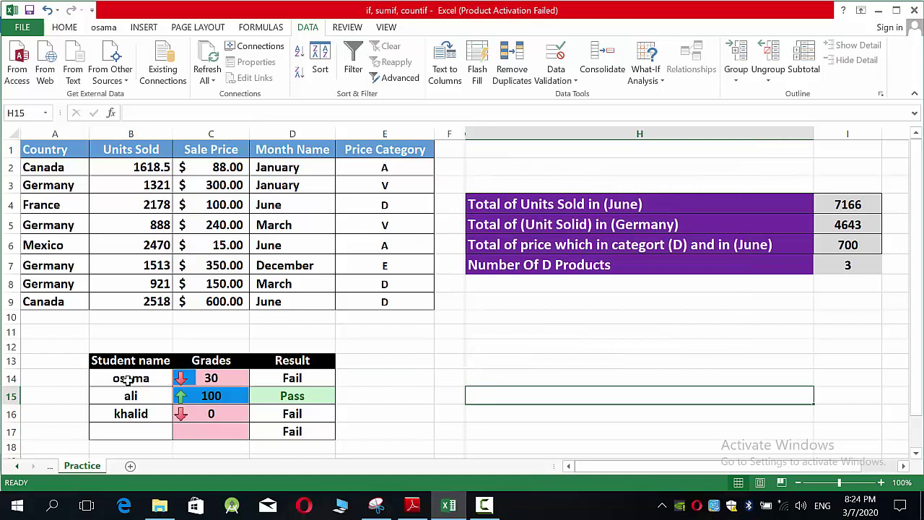
- Restrict the student name cells B14:B17 to a text length between 3 and 5
drag(124, 379, 140, 429)
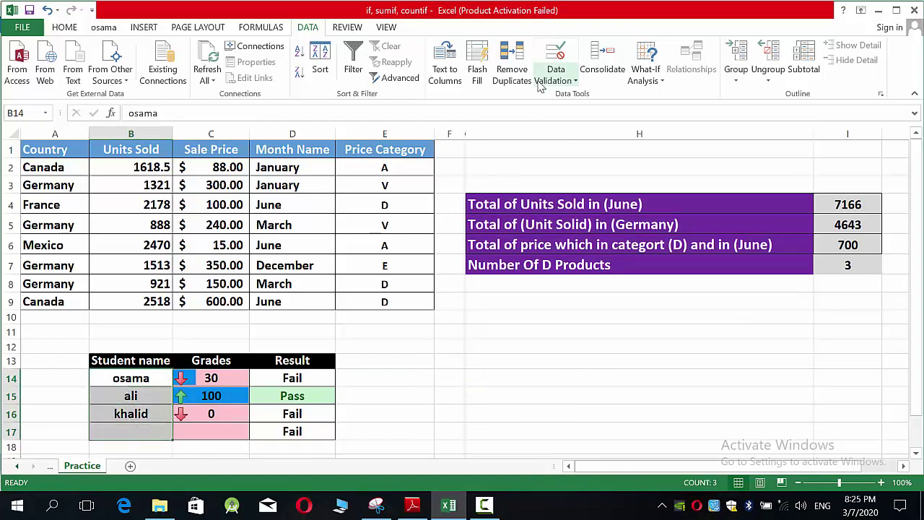
click(560, 81)
click(562, 95)
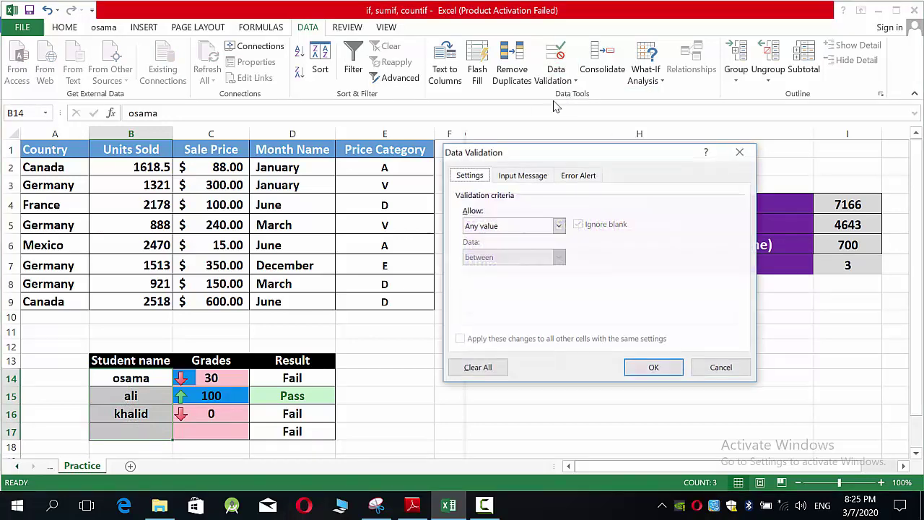
click(558, 226)
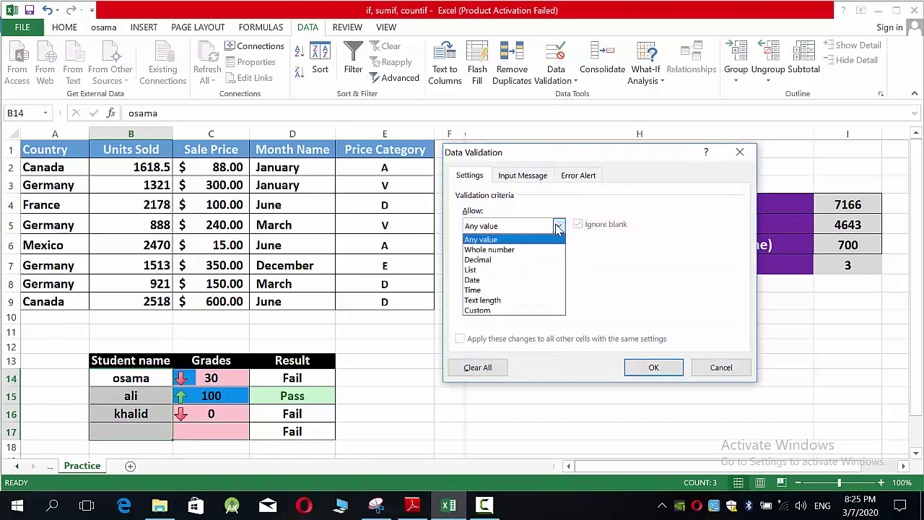
click(481, 301)
click(511, 286)
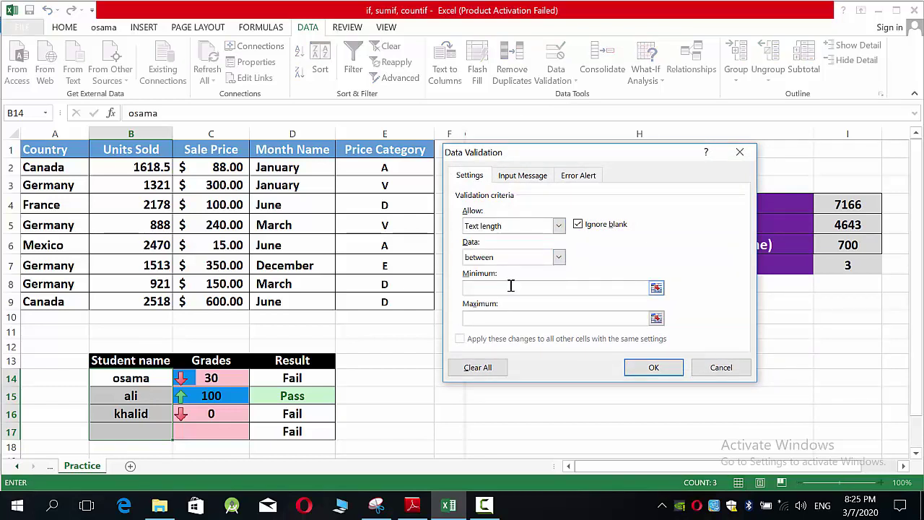
text(3)
click(509, 319)
text(5)
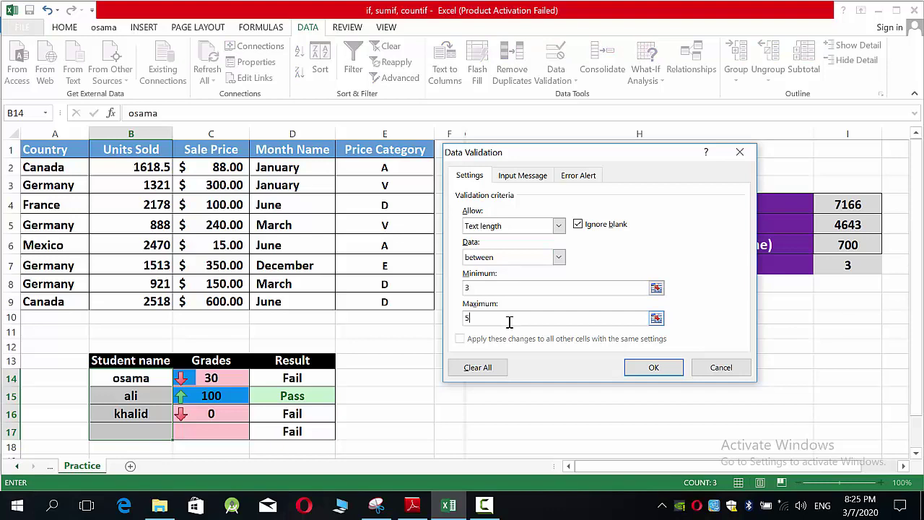
click(635, 368)
click(491, 365)
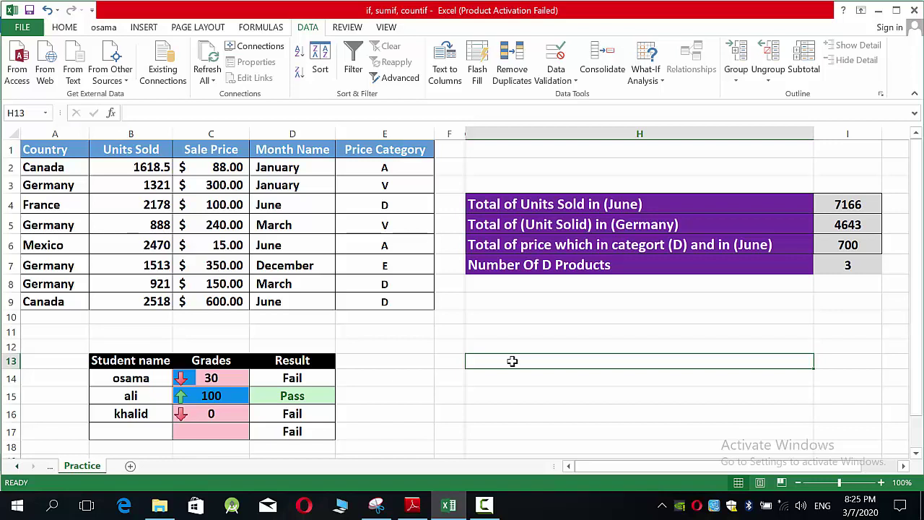
- Circle the invalid data among the student names in B14:B17
drag(123, 376, 122, 430)
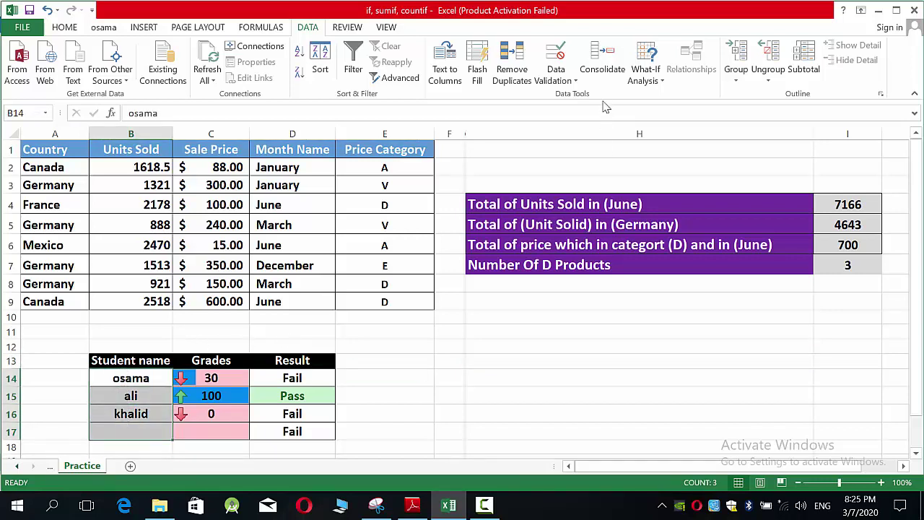
click(558, 78)
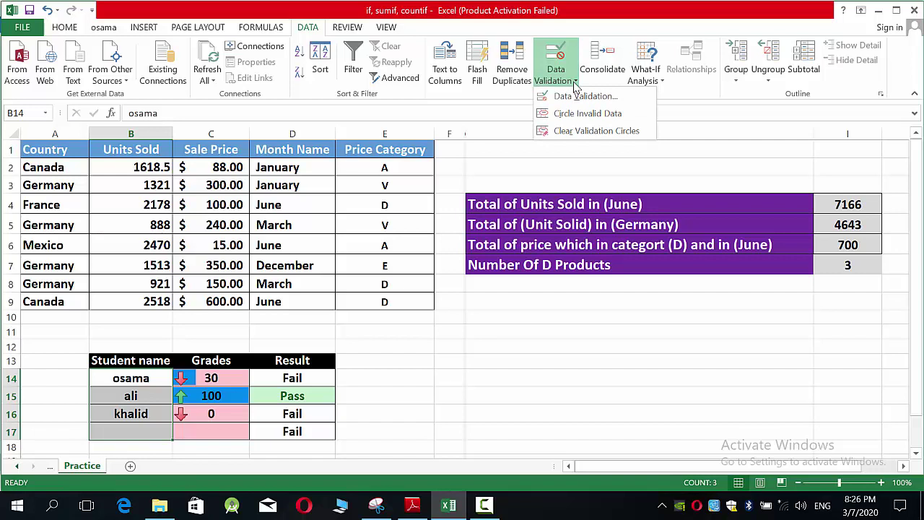
click(618, 121)
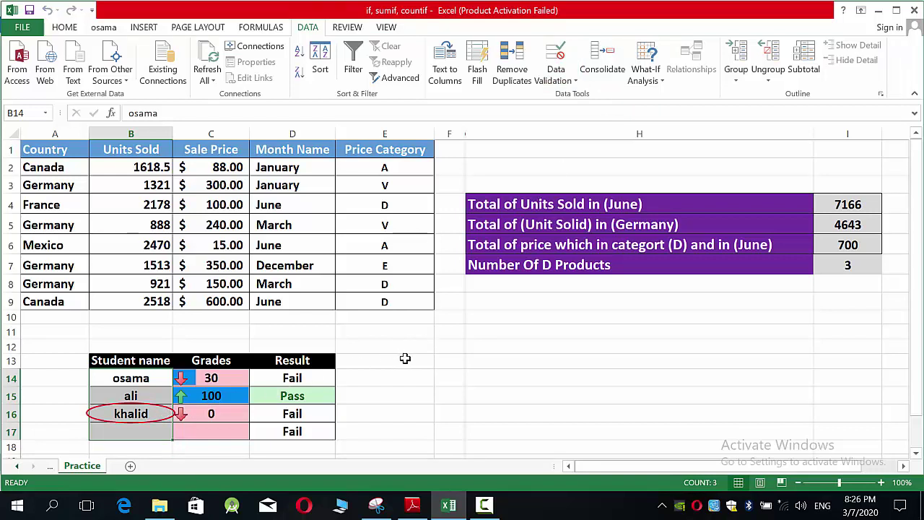
- Restrict the grade cells C14:C16 to whole numbers between 50 and 100
drag(228, 376, 232, 413)
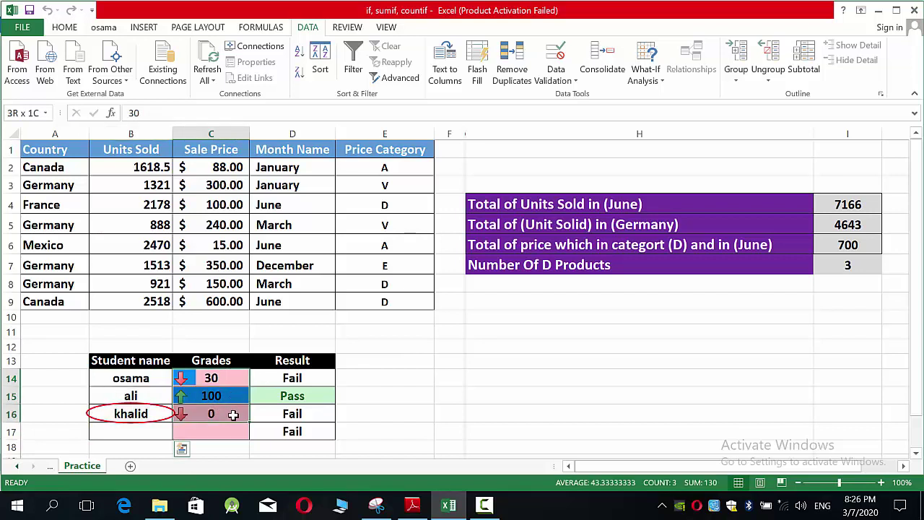
click(570, 81)
click(572, 98)
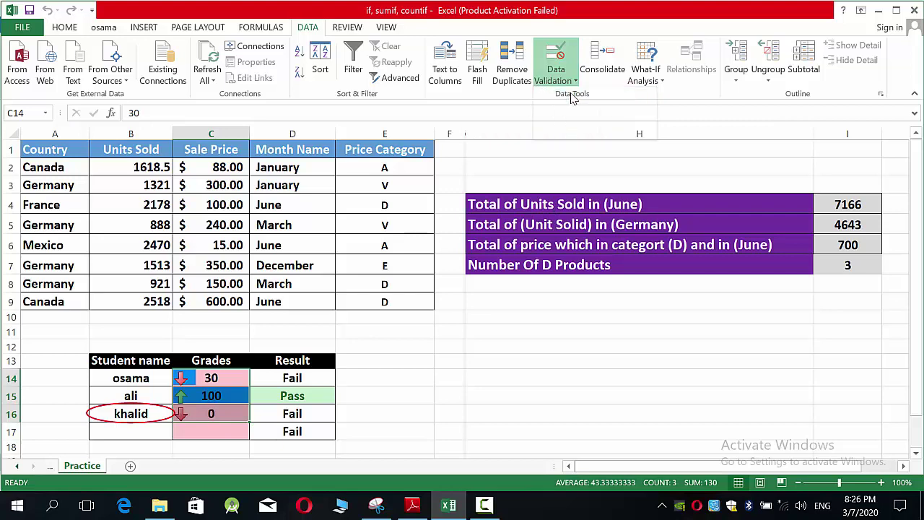
click(529, 227)
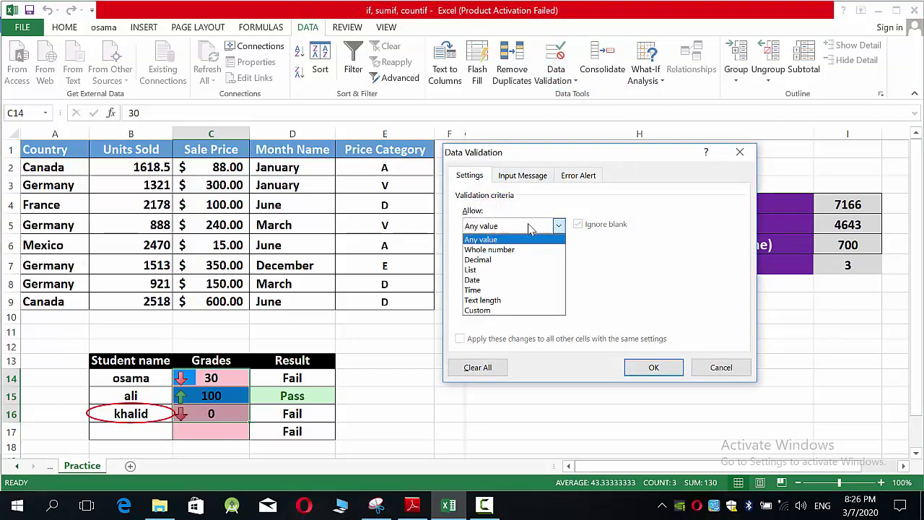
click(525, 249)
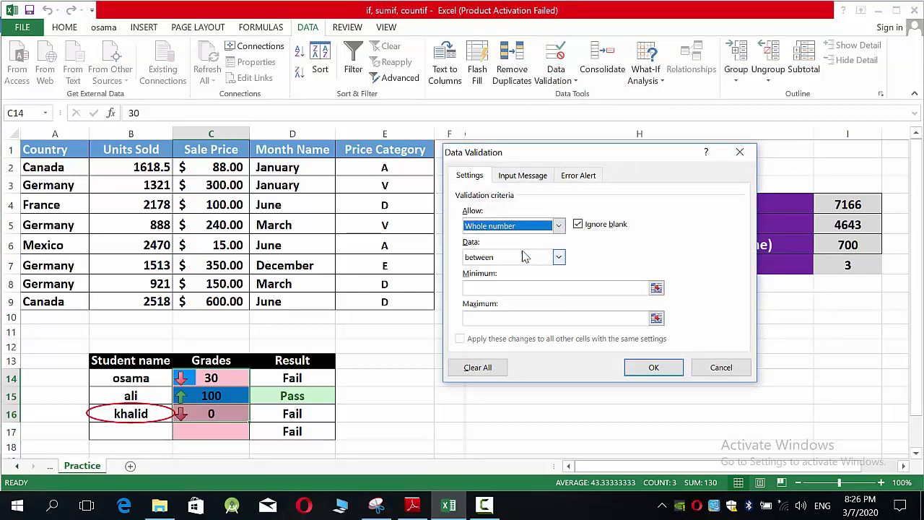
click(513, 286)
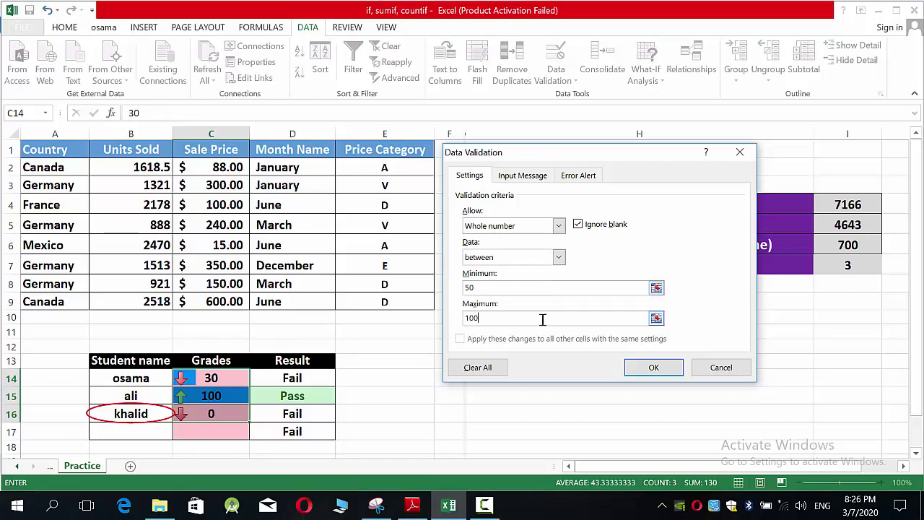
click(653, 367)
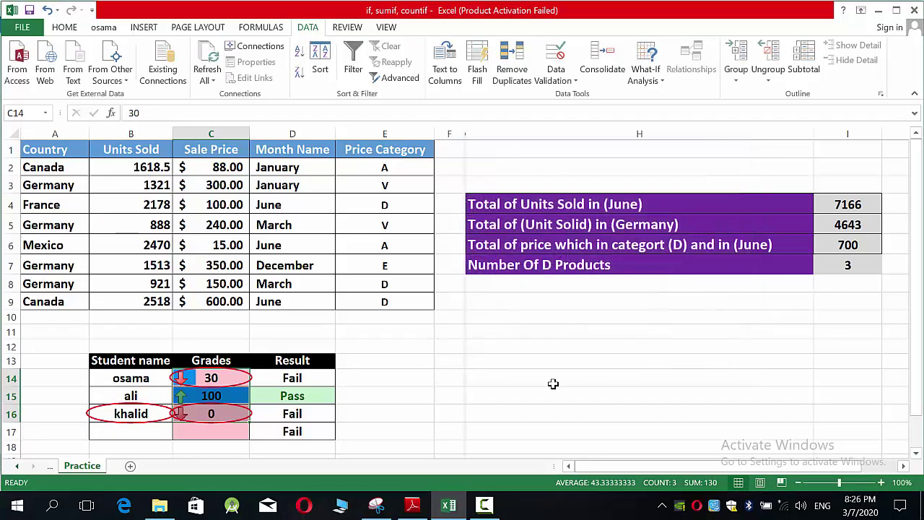
click(553, 382)
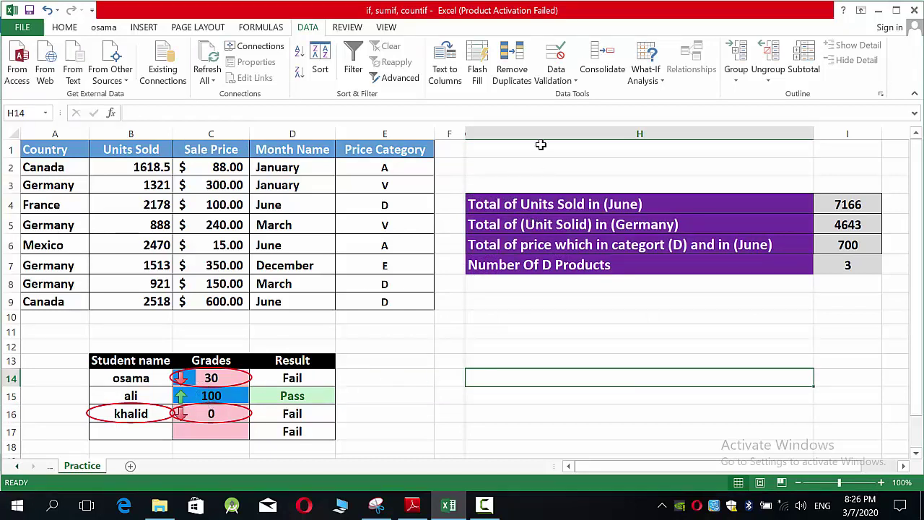
- Circle the invalid data on the sheet, and clear the validation circles
click(577, 84)
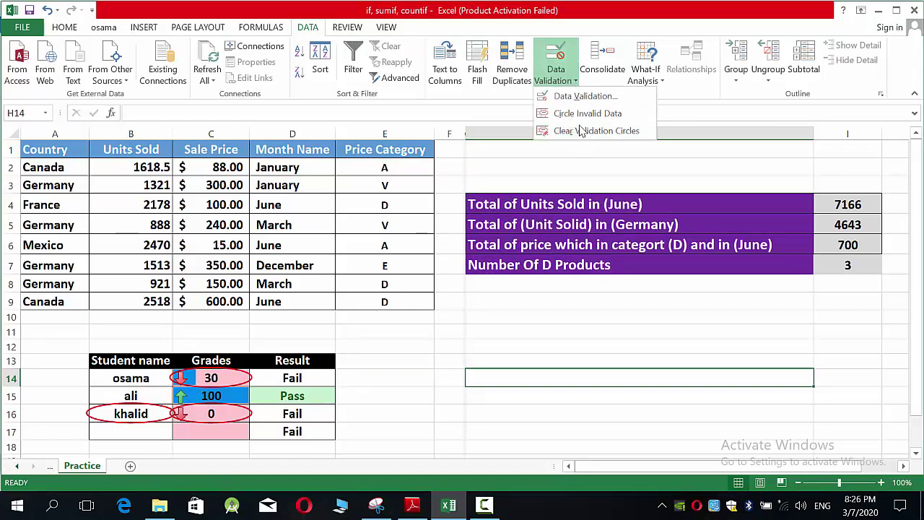
click(582, 114)
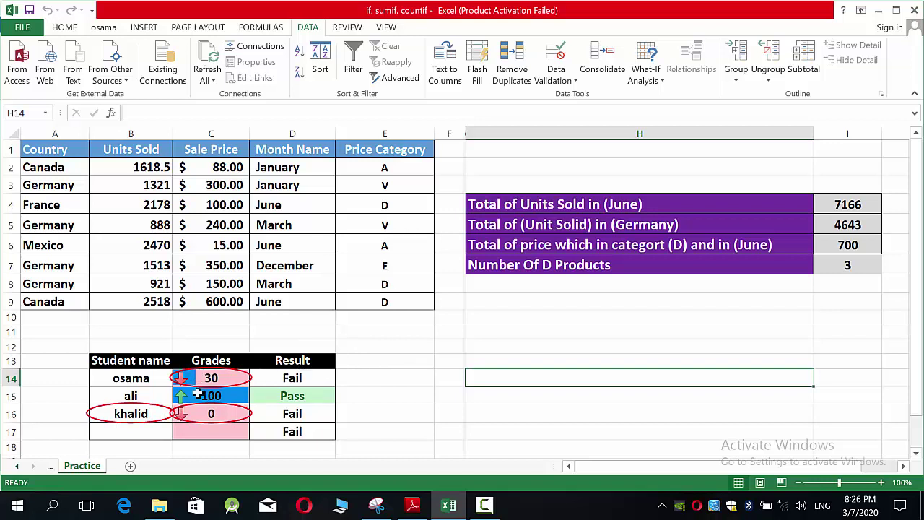
click(575, 81)
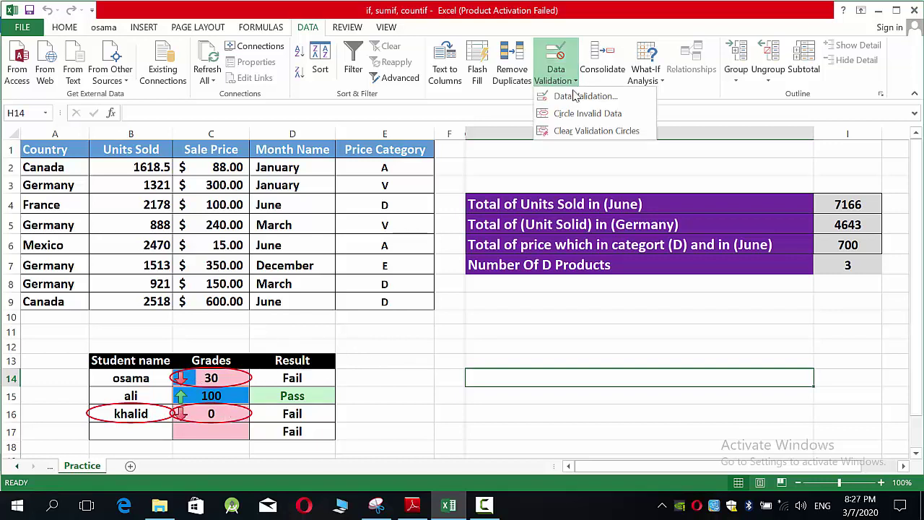
click(574, 132)
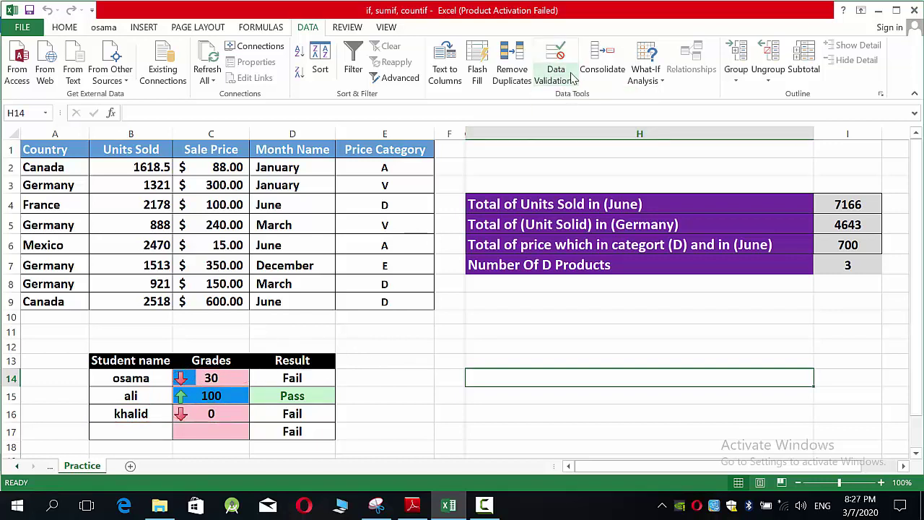
- Circle the invalid student names and grades on the sheet again
click(576, 81)
click(580, 114)
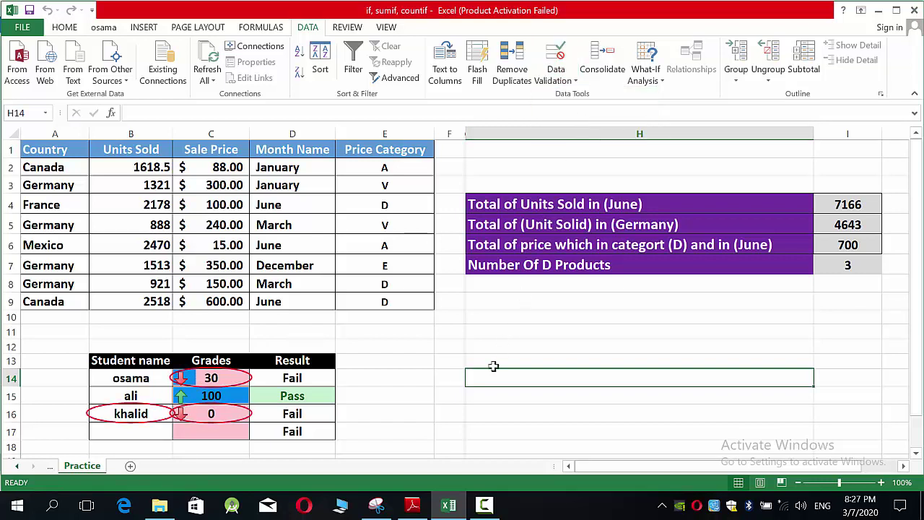
click(430, 440)
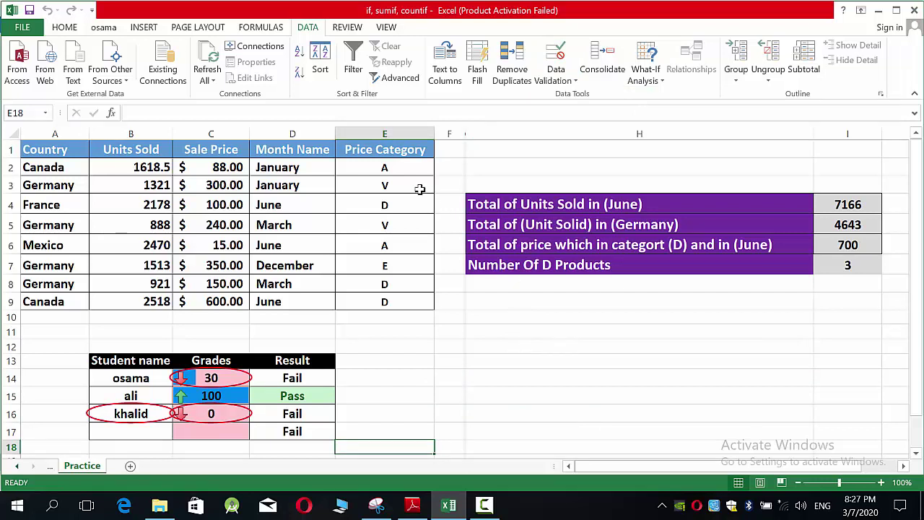
click(384, 185)
click(54, 167)
drag(54, 167, 63, 301)
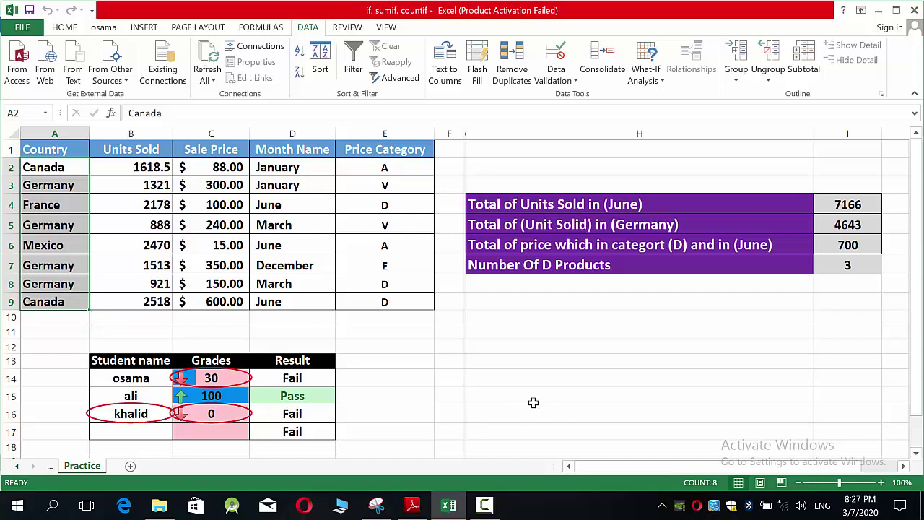
- Add list validation to cell H11, using the country cells A2:A9 as the source
click(538, 330)
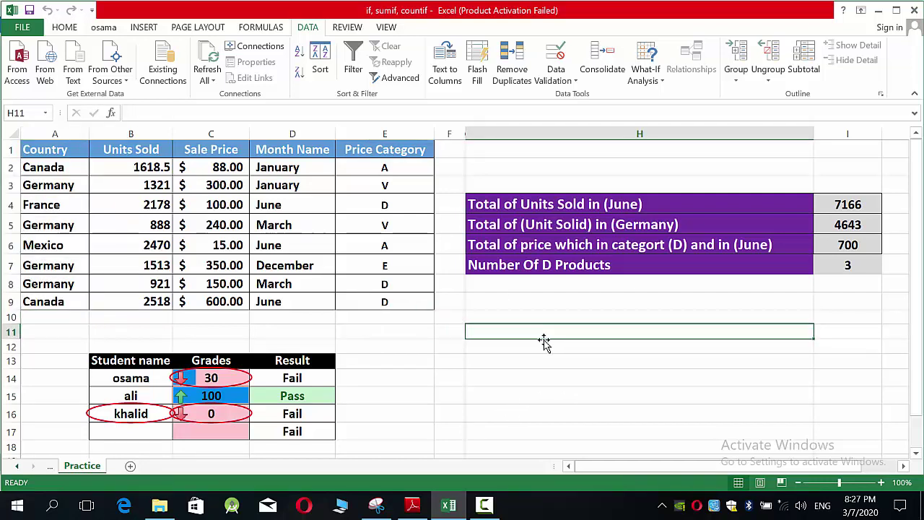
click(572, 81)
click(573, 95)
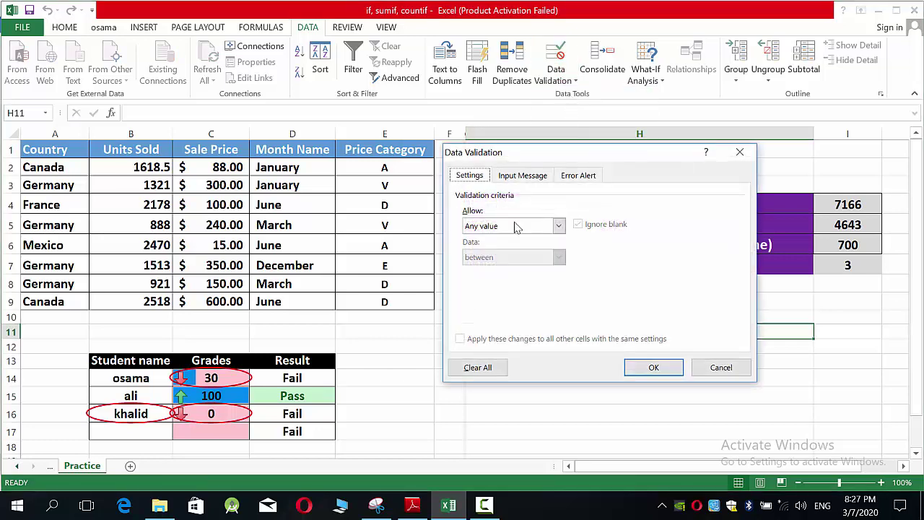
click(558, 227)
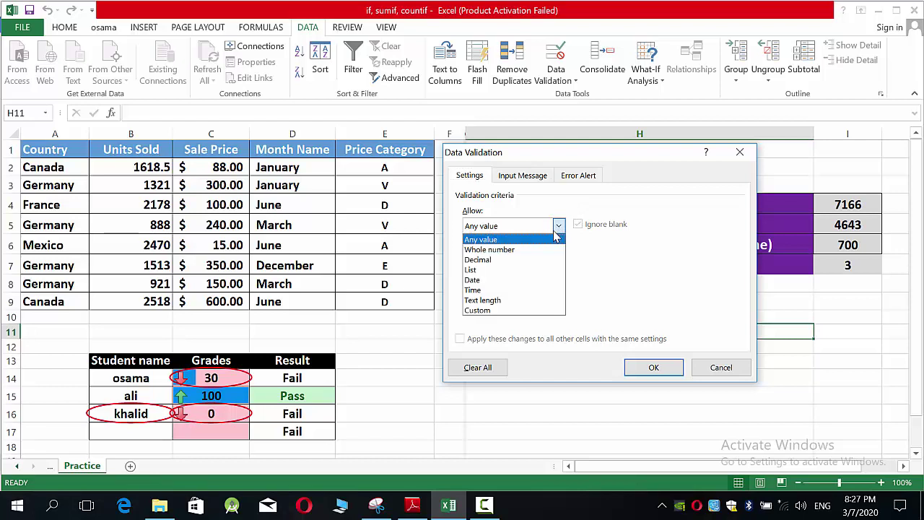
click(497, 270)
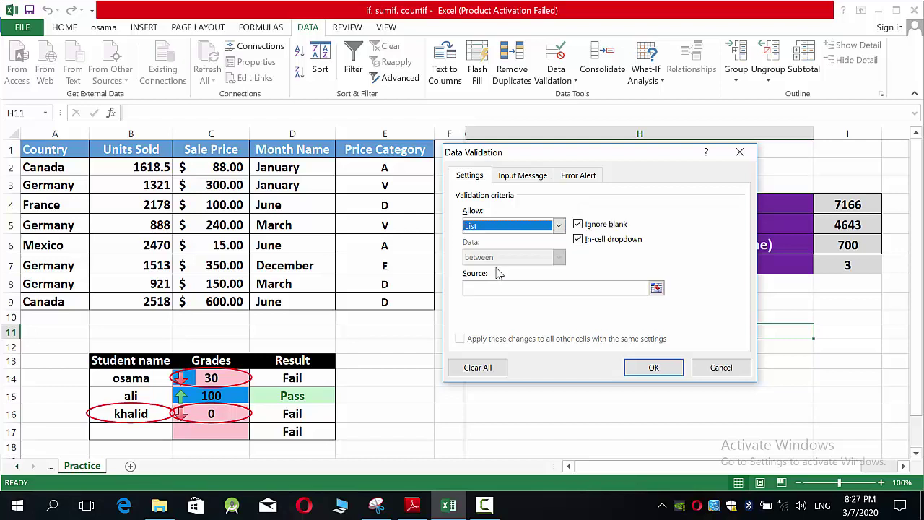
click(654, 290)
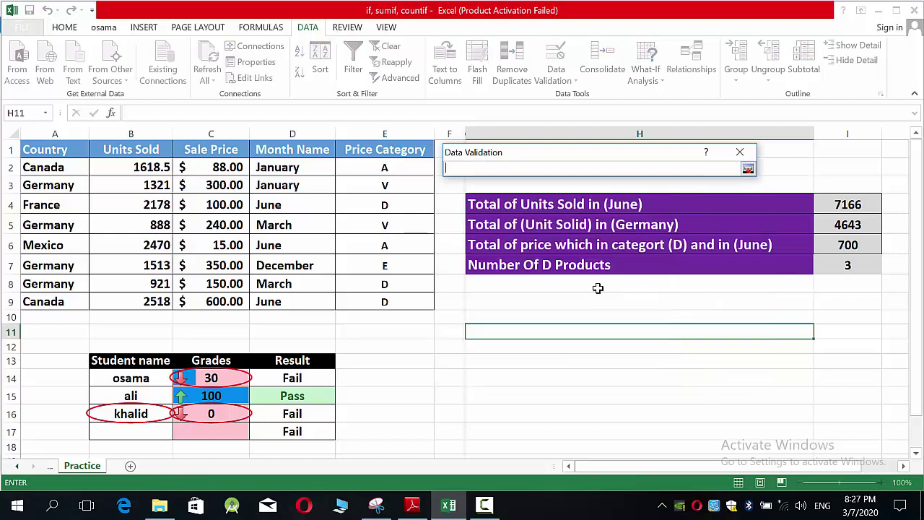
drag(77, 174, 65, 301)
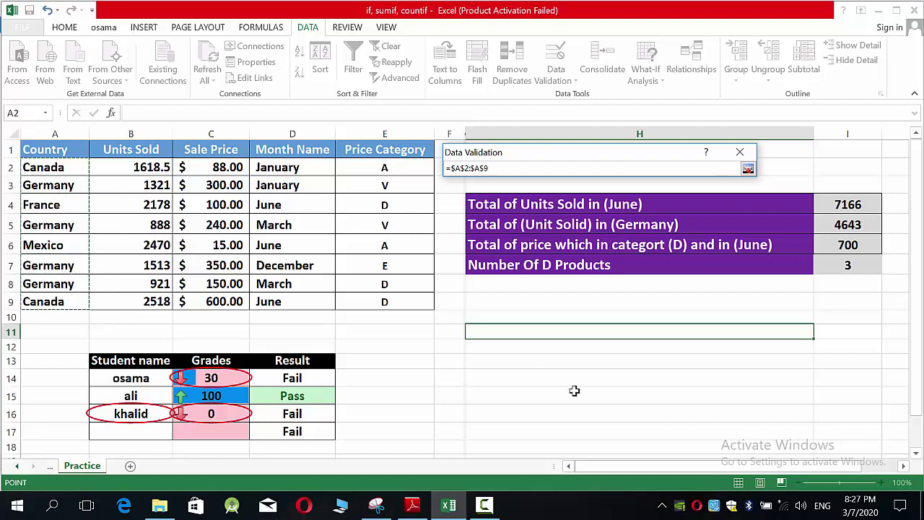
click(747, 170)
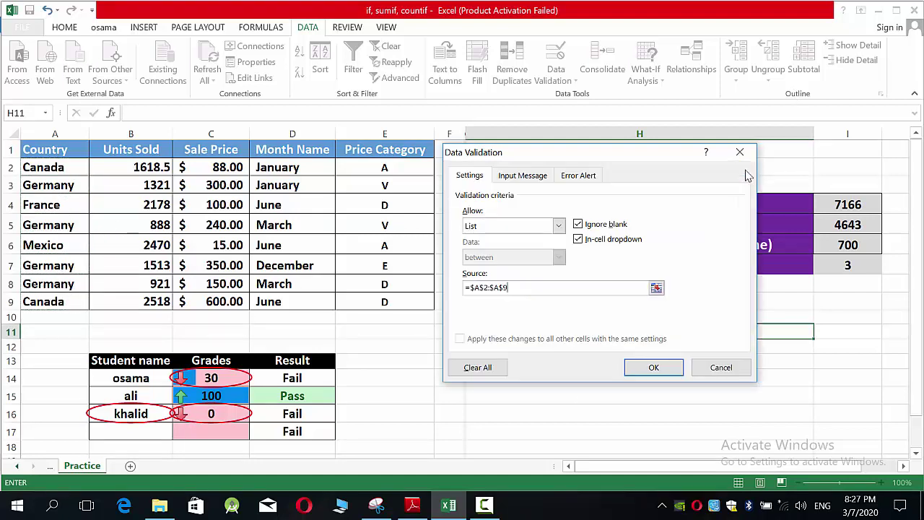
click(655, 367)
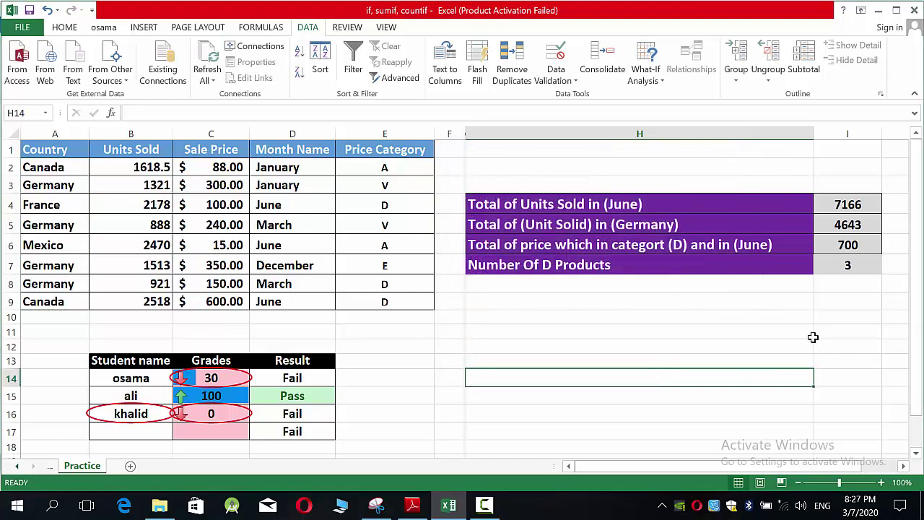
- Test the country list in H11 by choosing France and replacing it with Germany
click(816, 334)
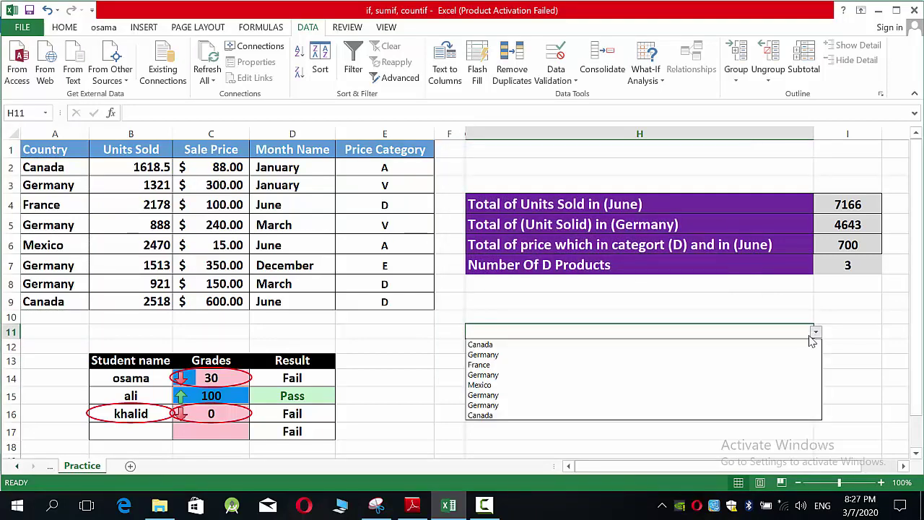
click(743, 361)
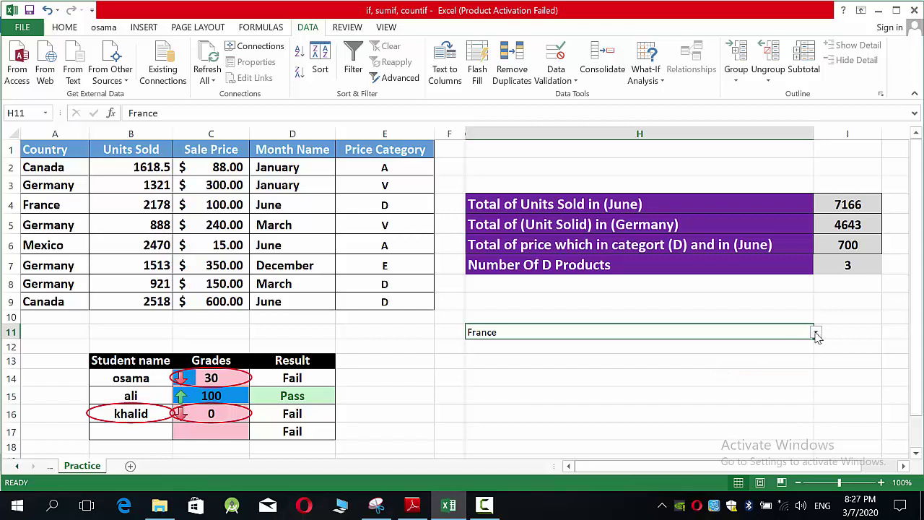
click(816, 333)
click(749, 376)
click(748, 380)
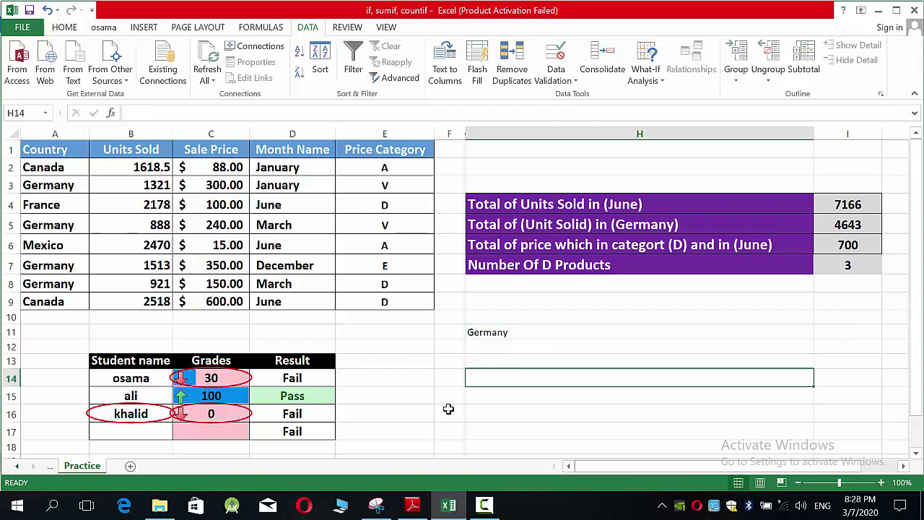